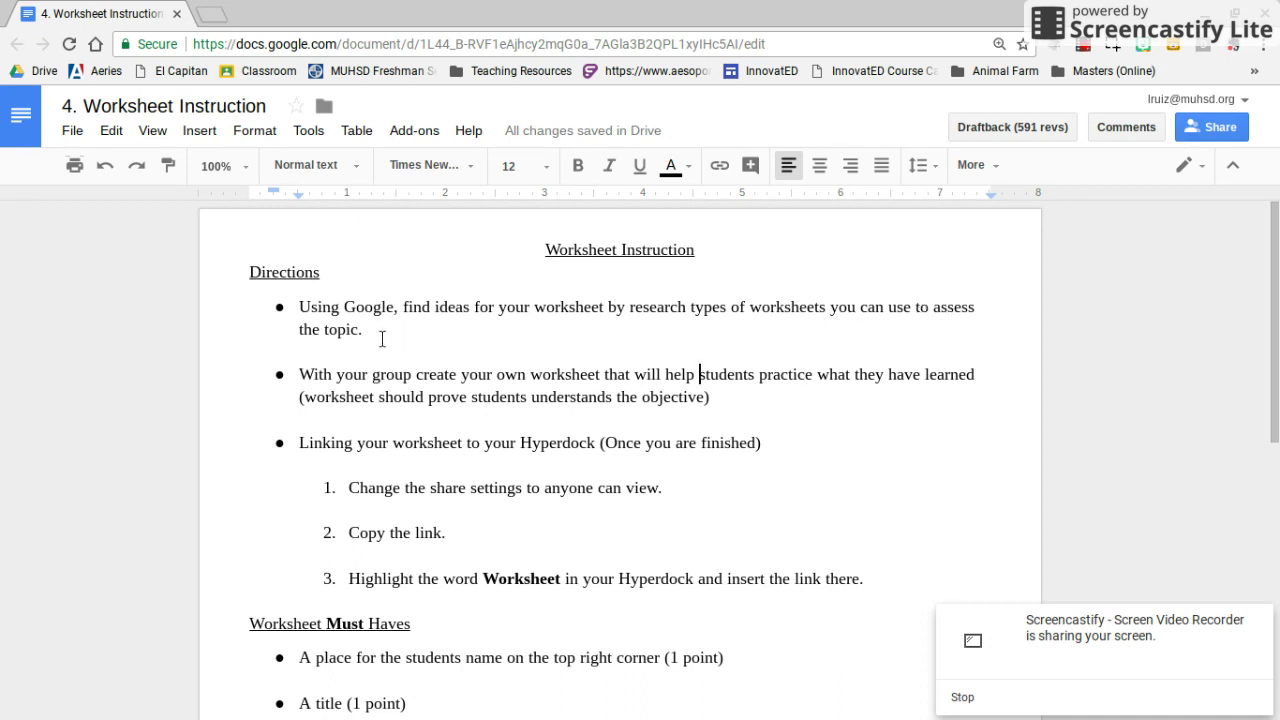
From My Drive in a new tab, create a new blank Google Docs document
left_click_drag(300, 372, 719, 394)
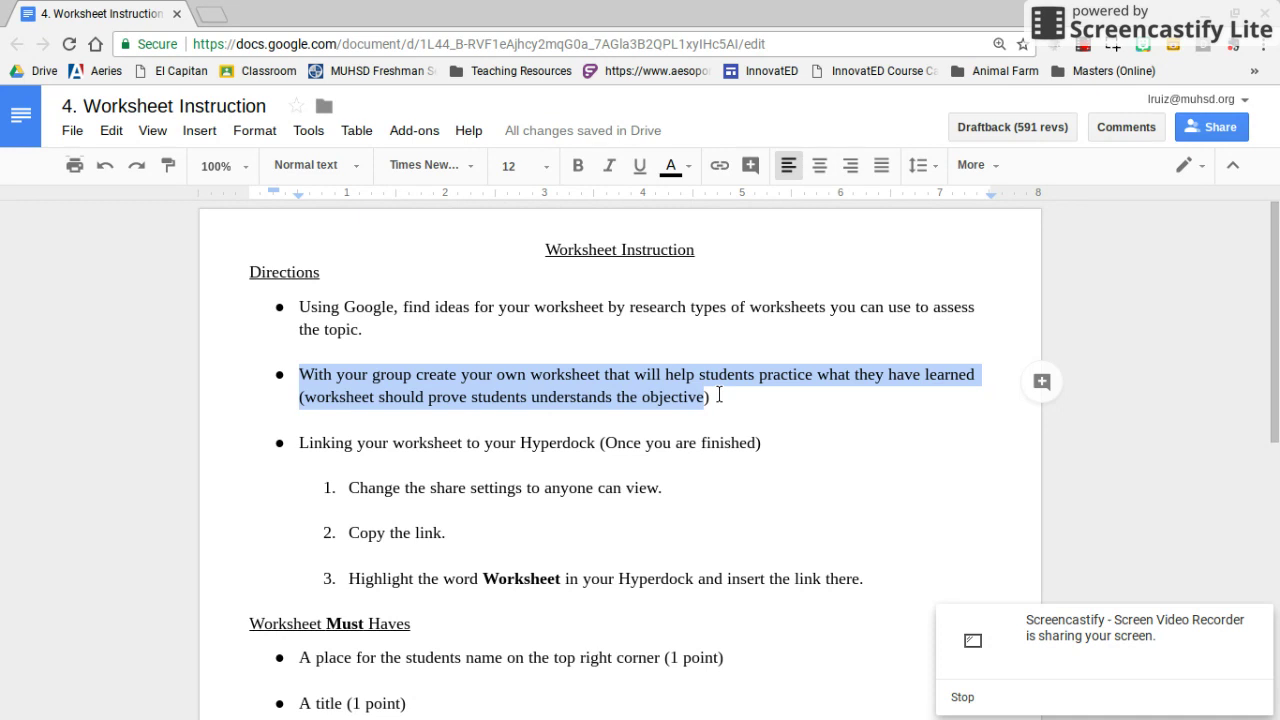
left_click(719, 395)
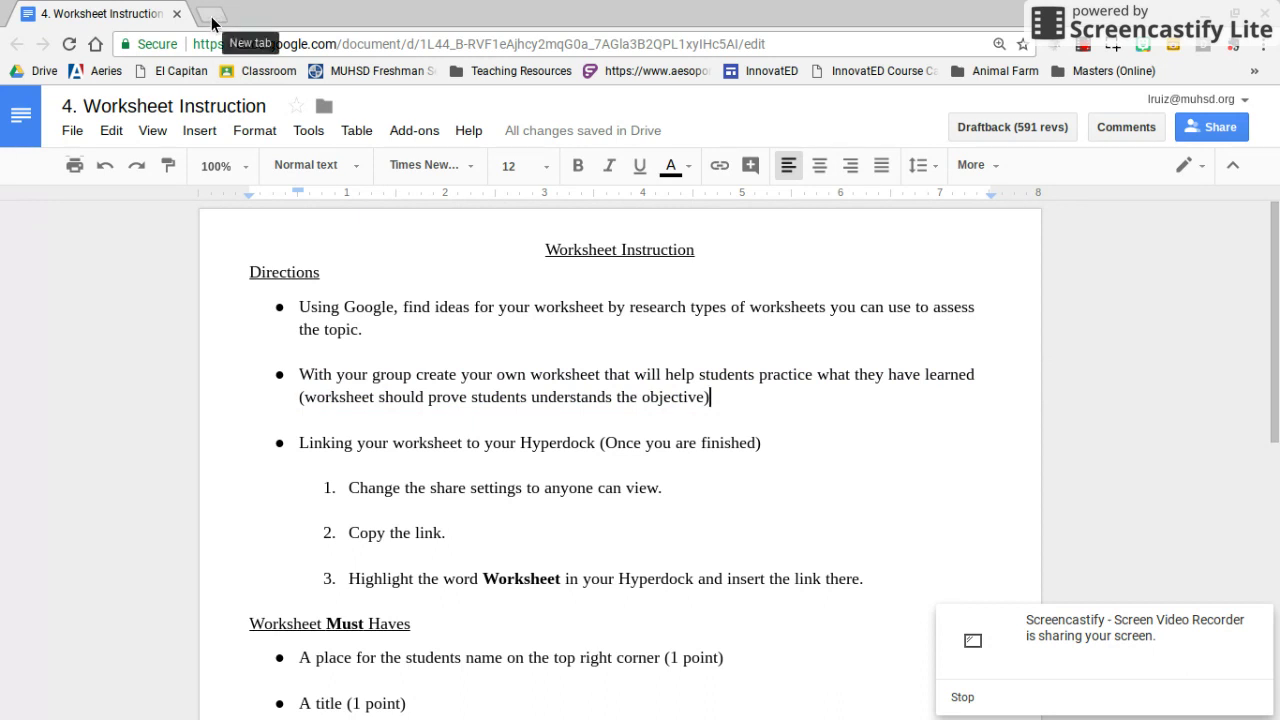
left_click(212, 16)
left_click(44, 70)
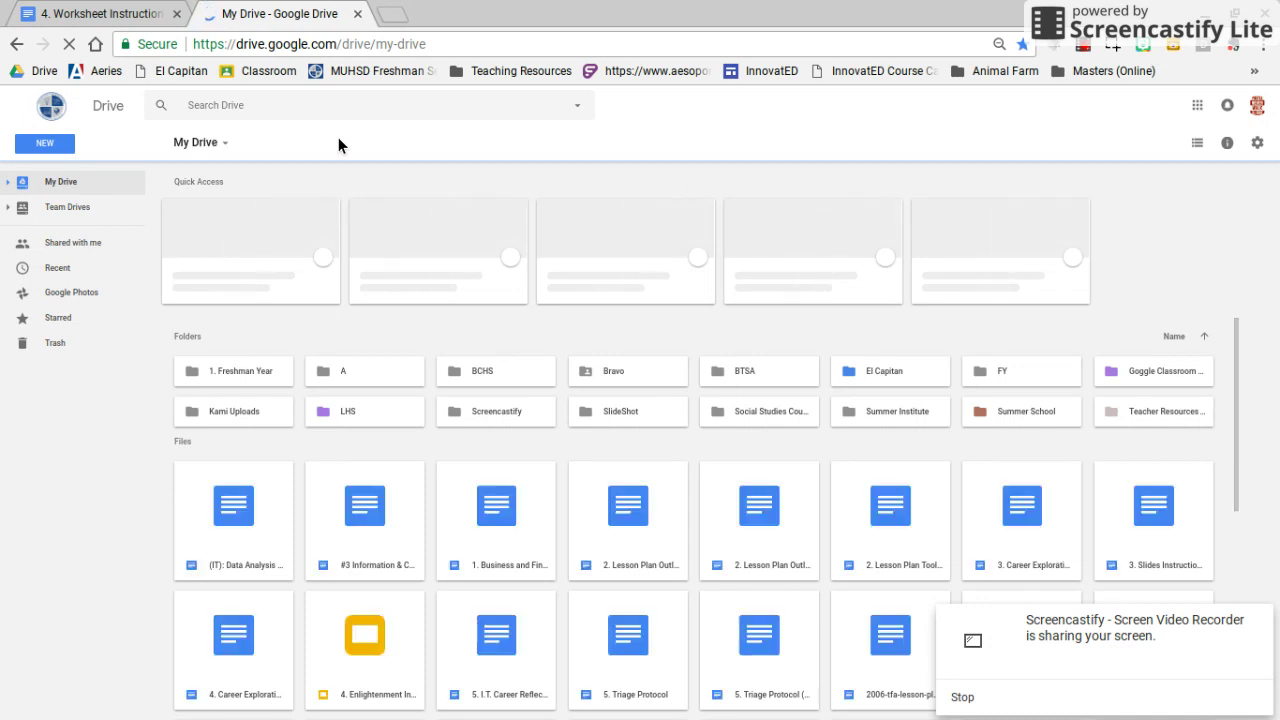
key("ctrl+minus")
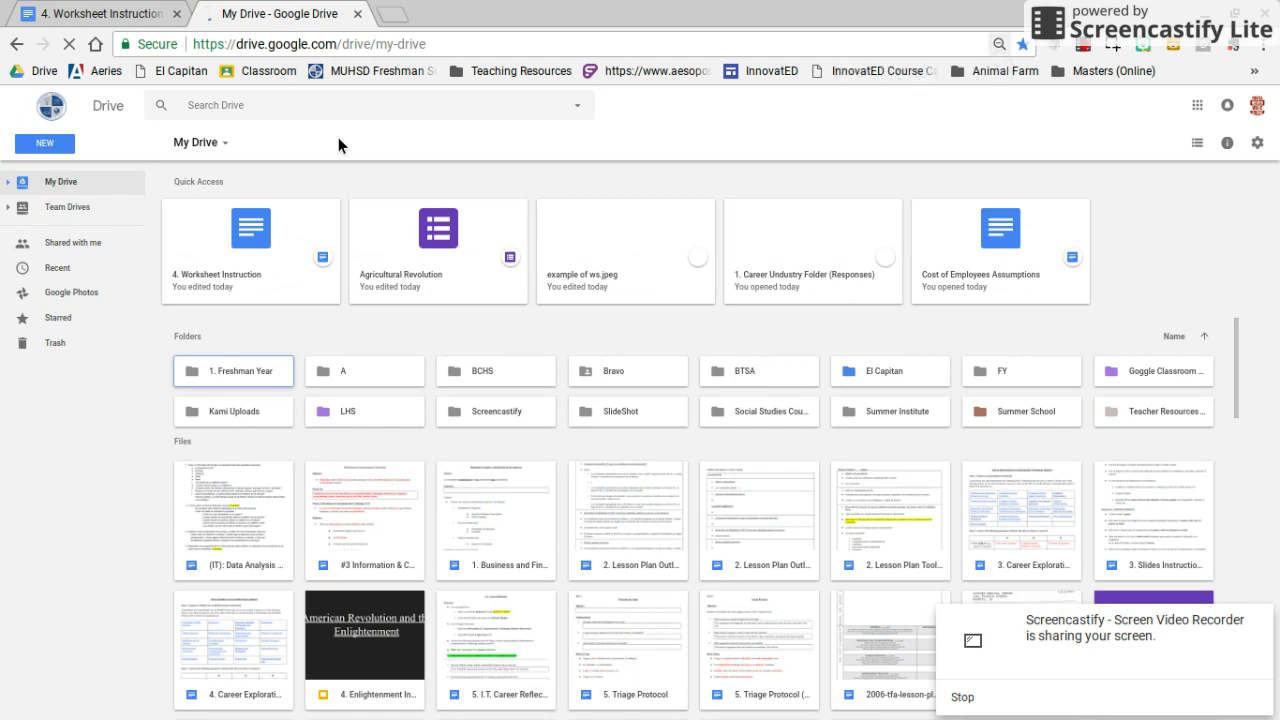
key("ctrl+plus")
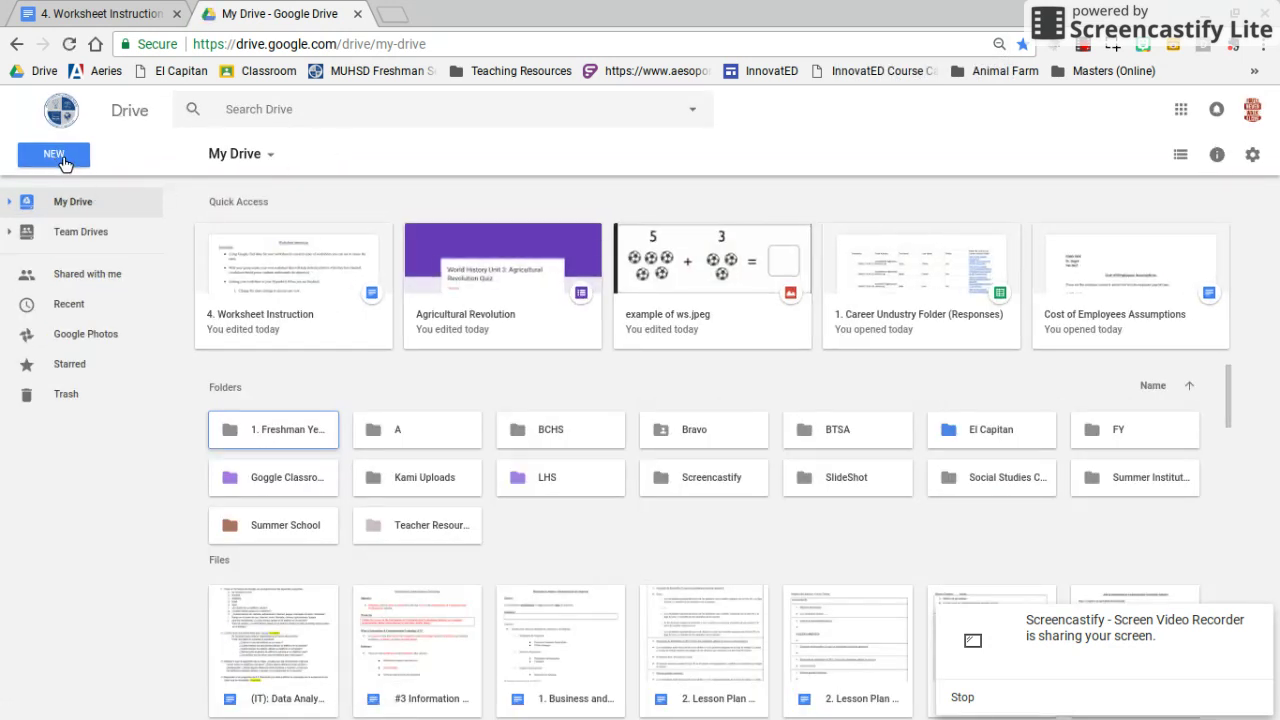
left_click(66, 162)
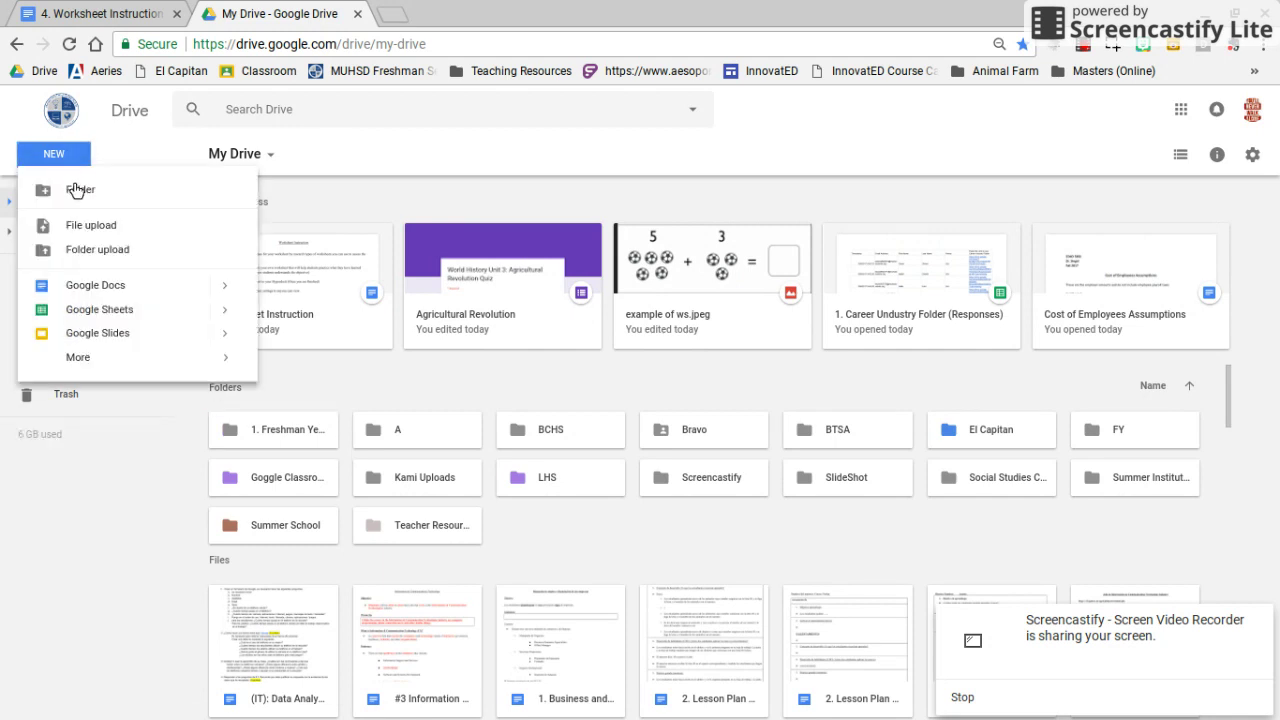
left_click(101, 290)
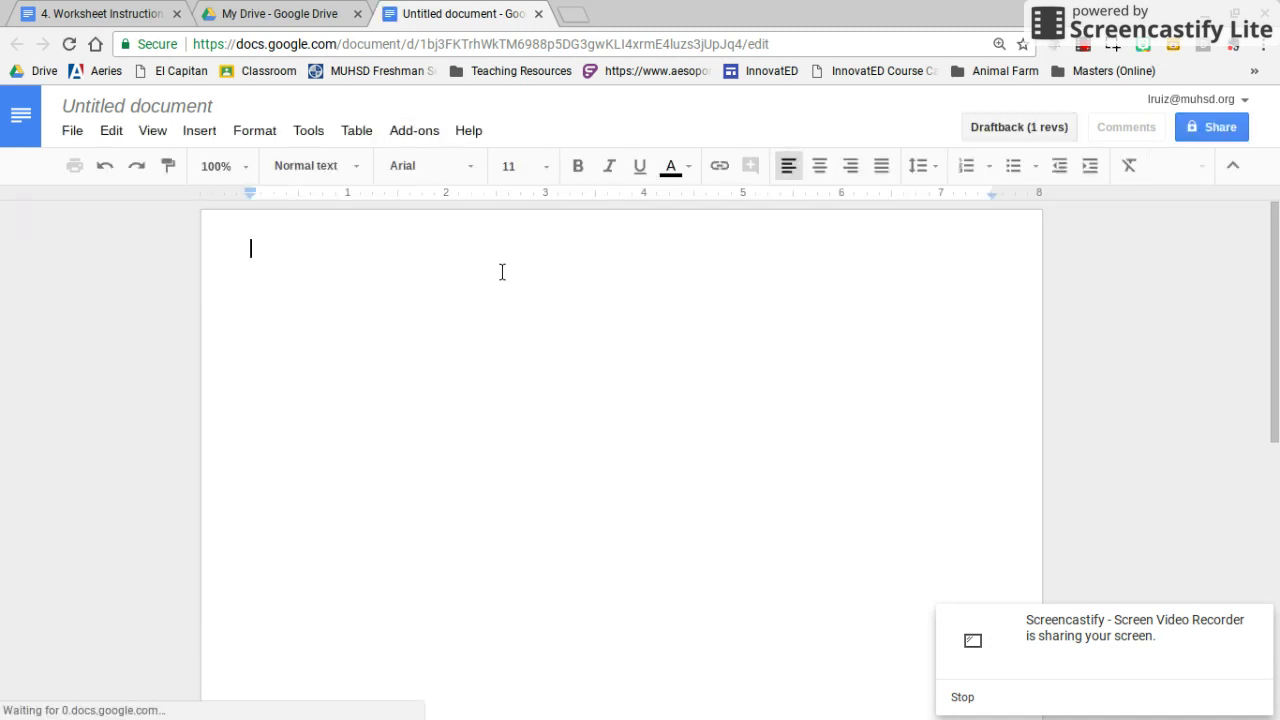
Rename 'Untitled document' to '#33 Guided Practice Worksheet'
left_click(185, 108)
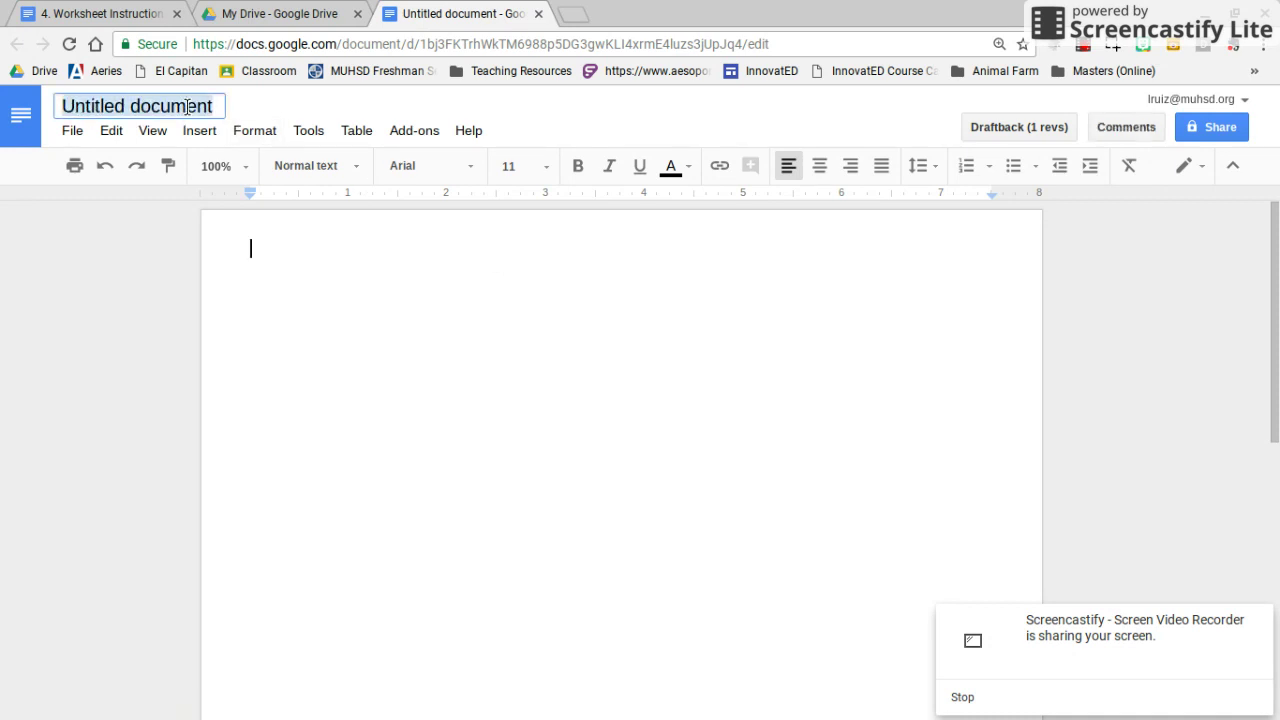
double_click(187, 107)
left_click(187, 107)
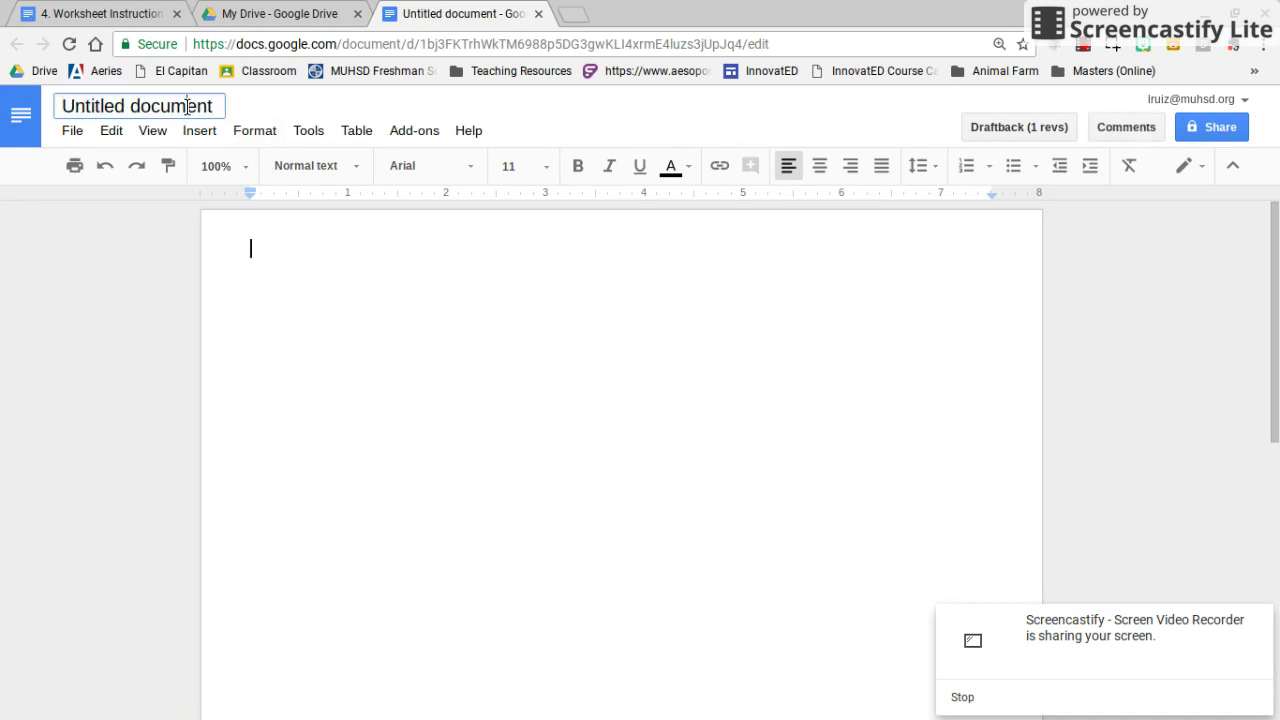
triple_click(187, 107)
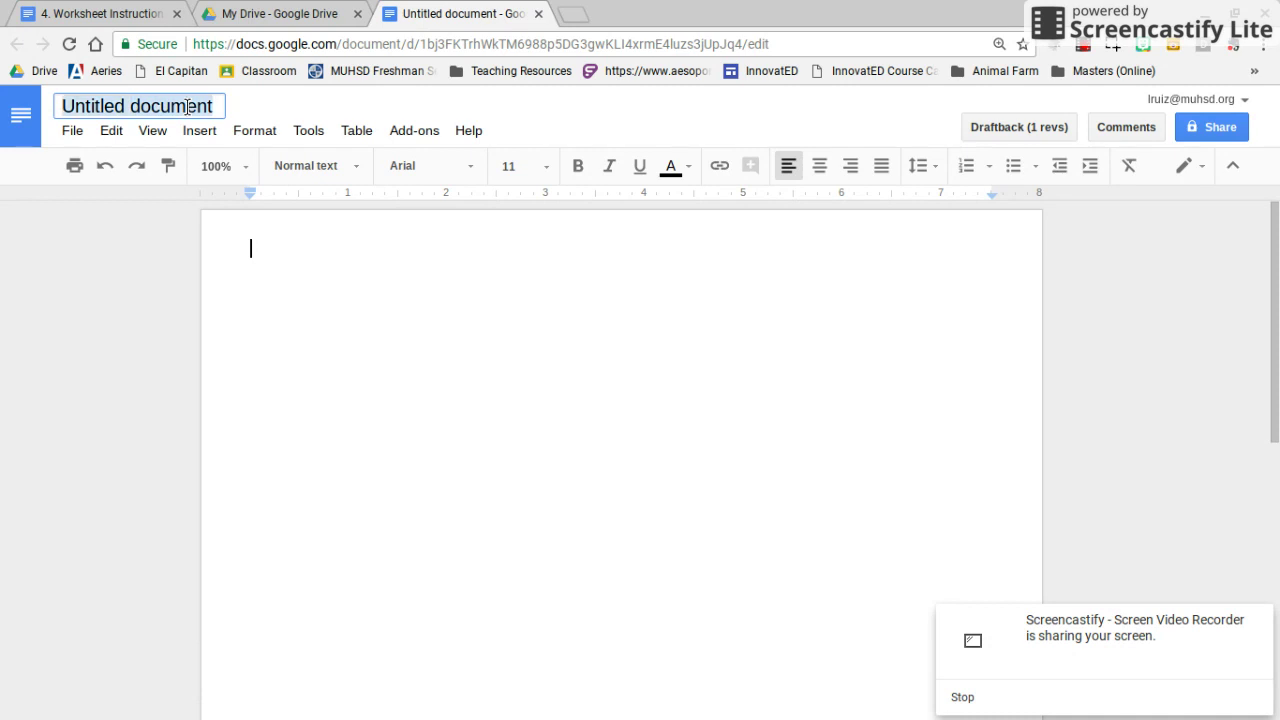
type("#33 ")
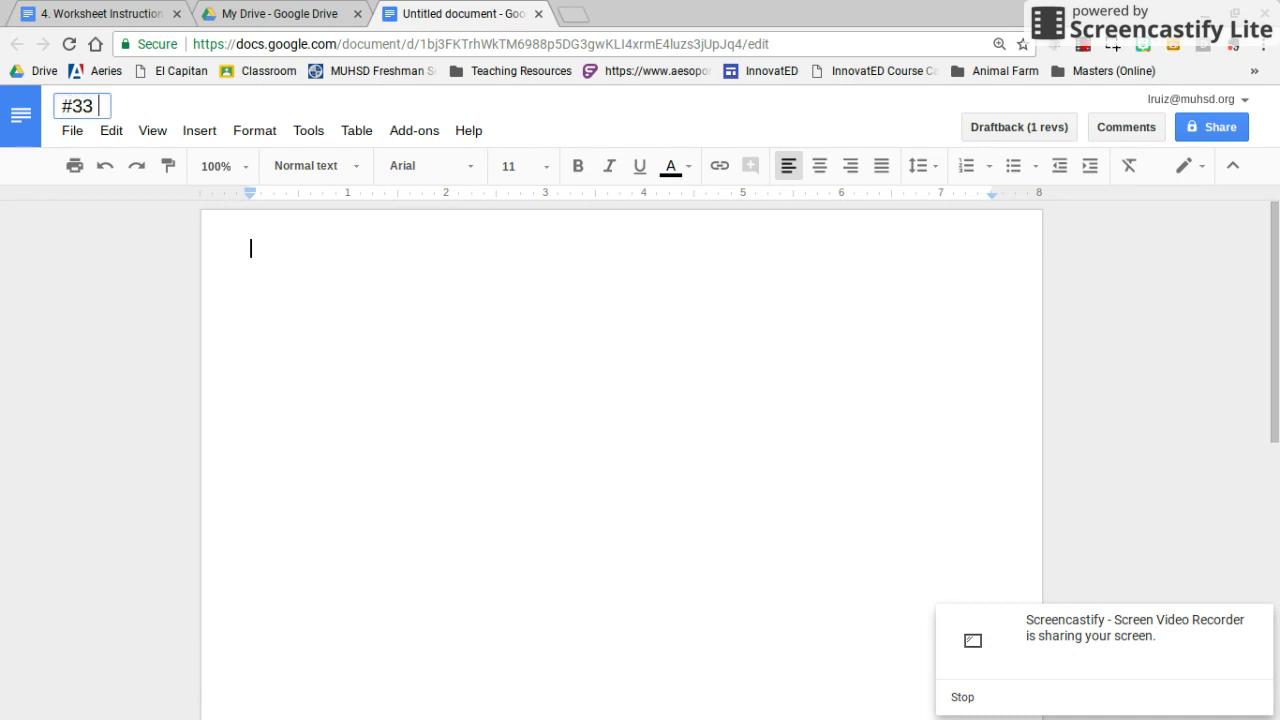
type("Guided Practic")
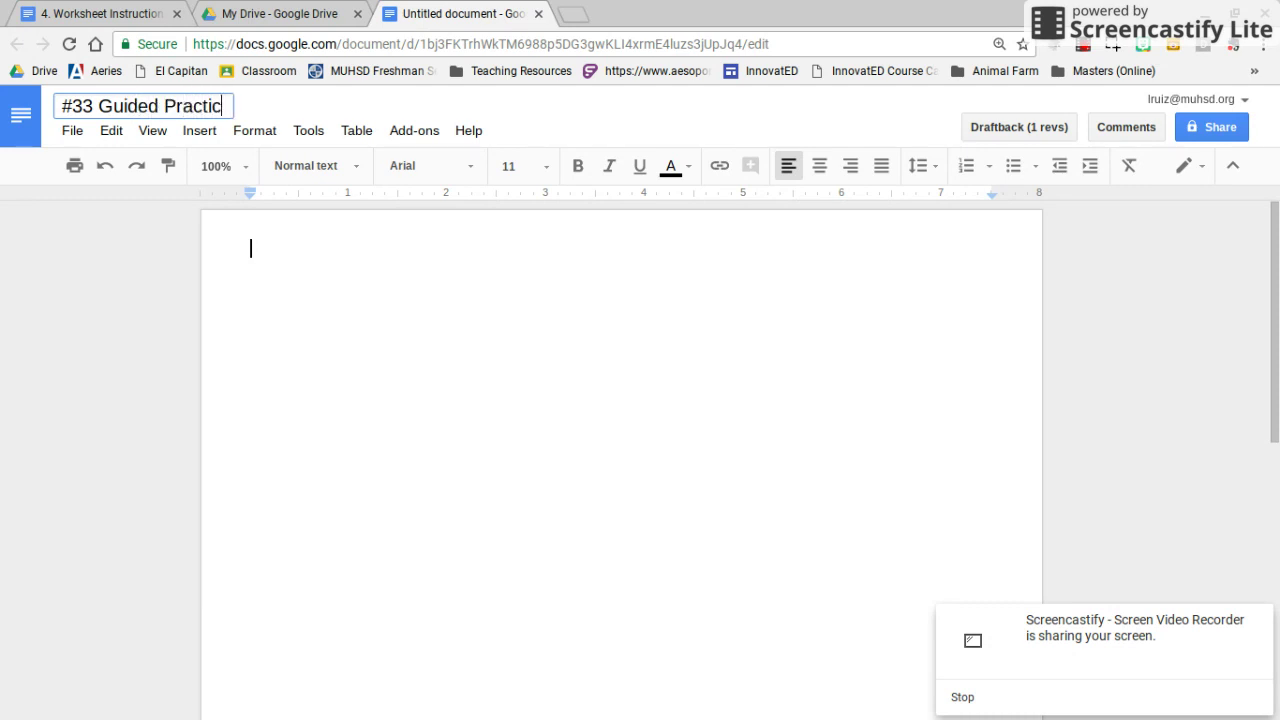
type("e Worksheet")
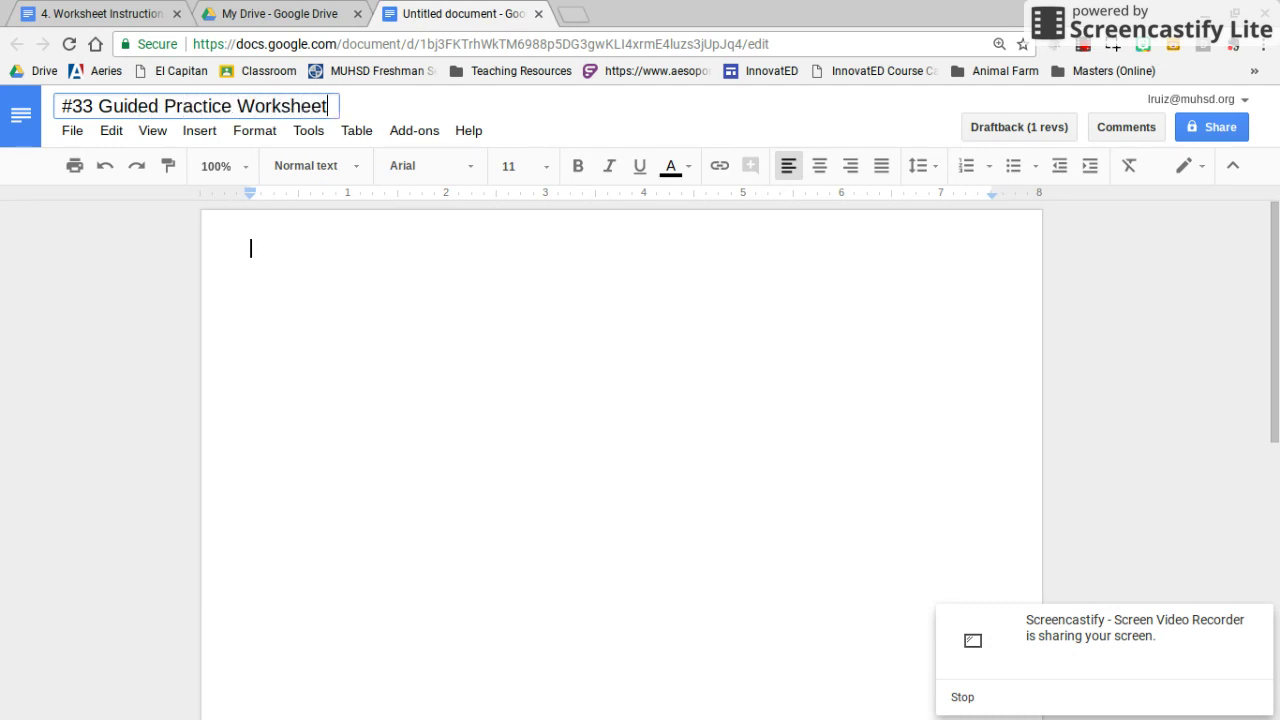
key("Return")
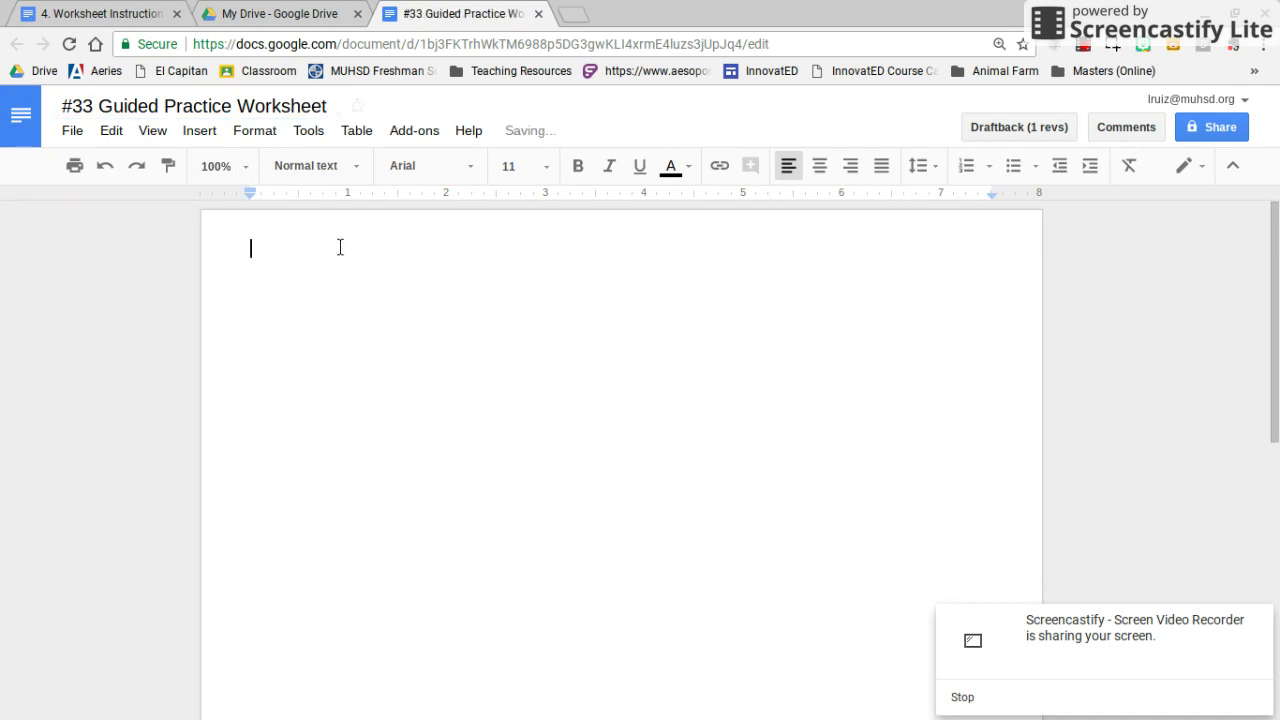
Turn on view-by-link sharing for the worksheet and copy its link
left_click(1218, 136)
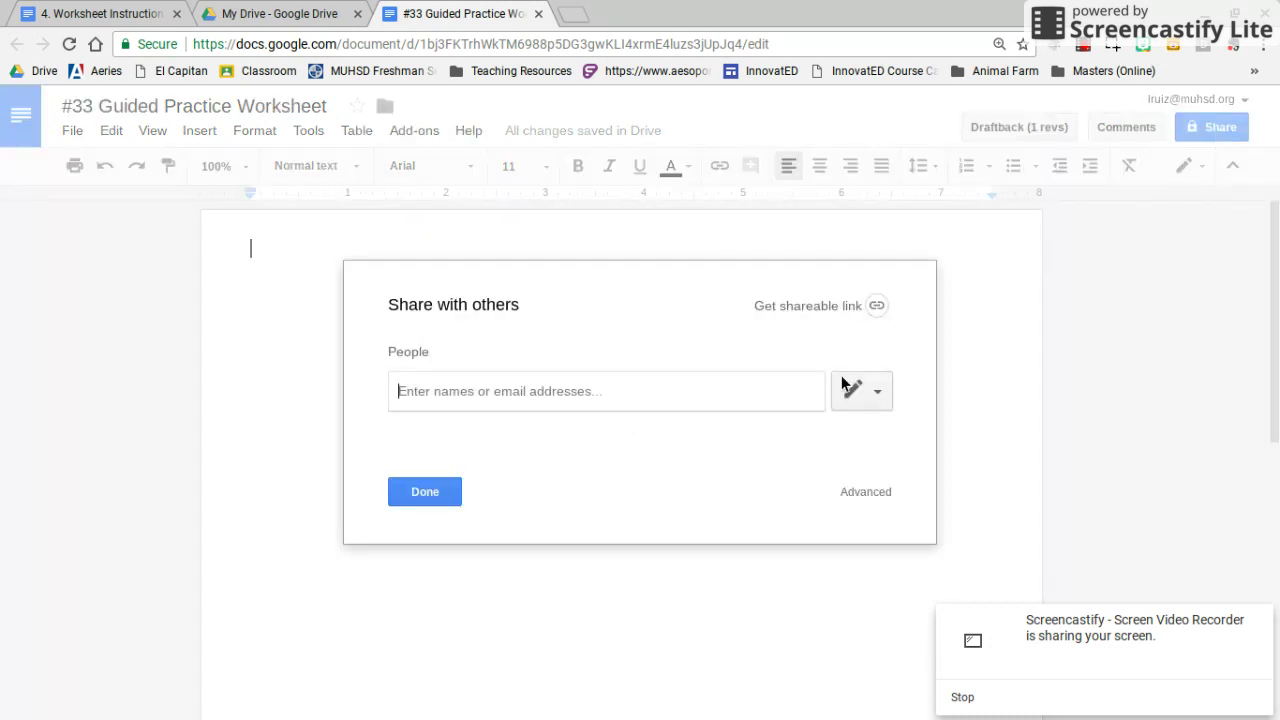
left_click(876, 306)
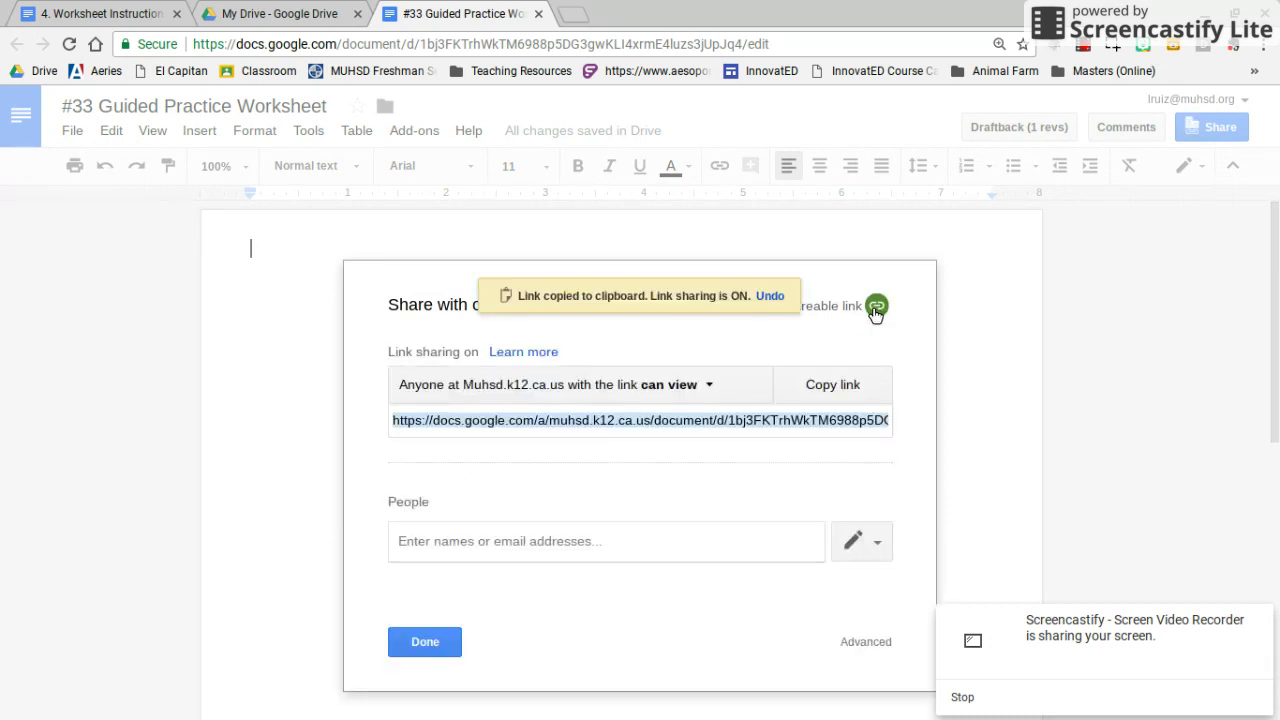
left_click(828, 321)
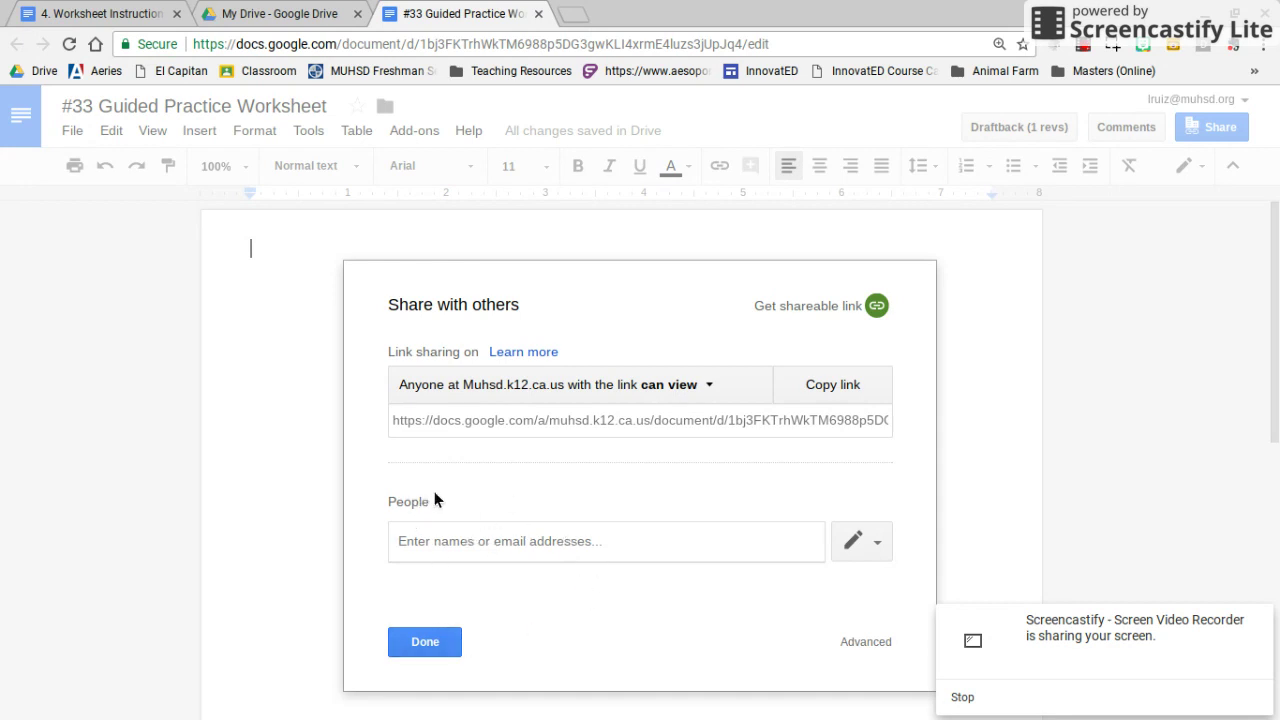
Share the worksheet with a school contact's account and send the invitation
left_click(477, 552)
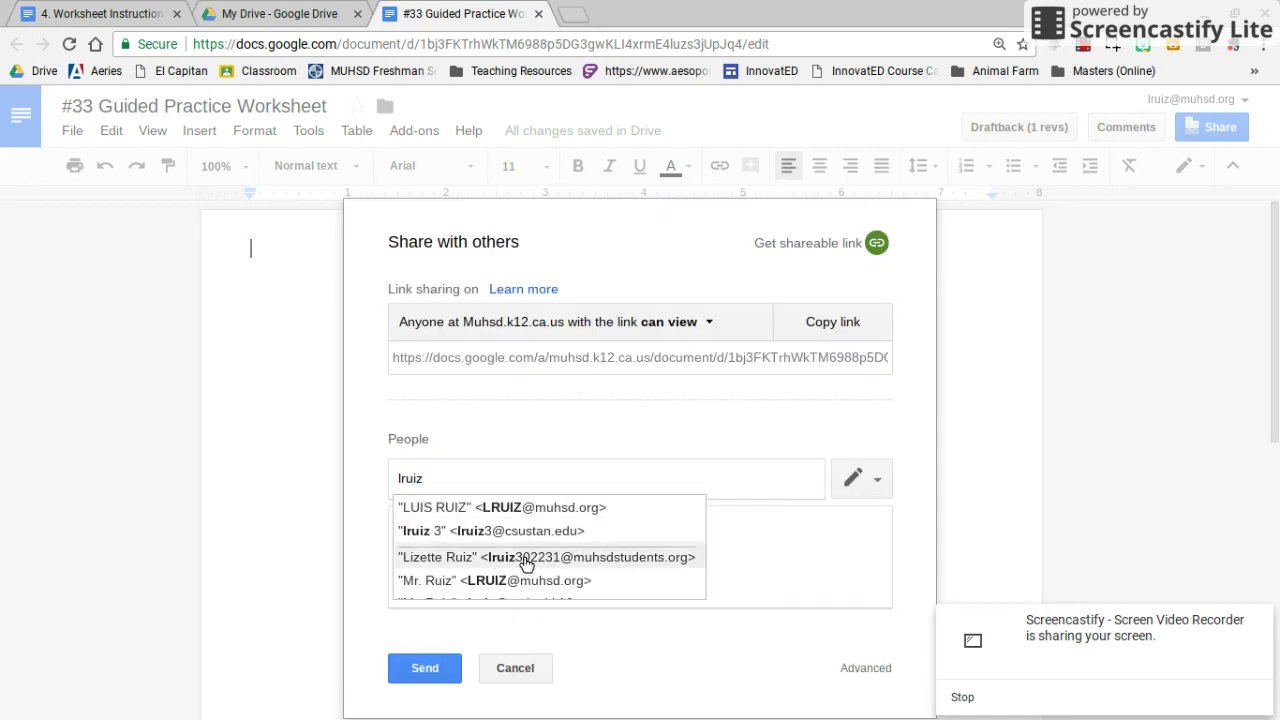
left_click(537, 509)
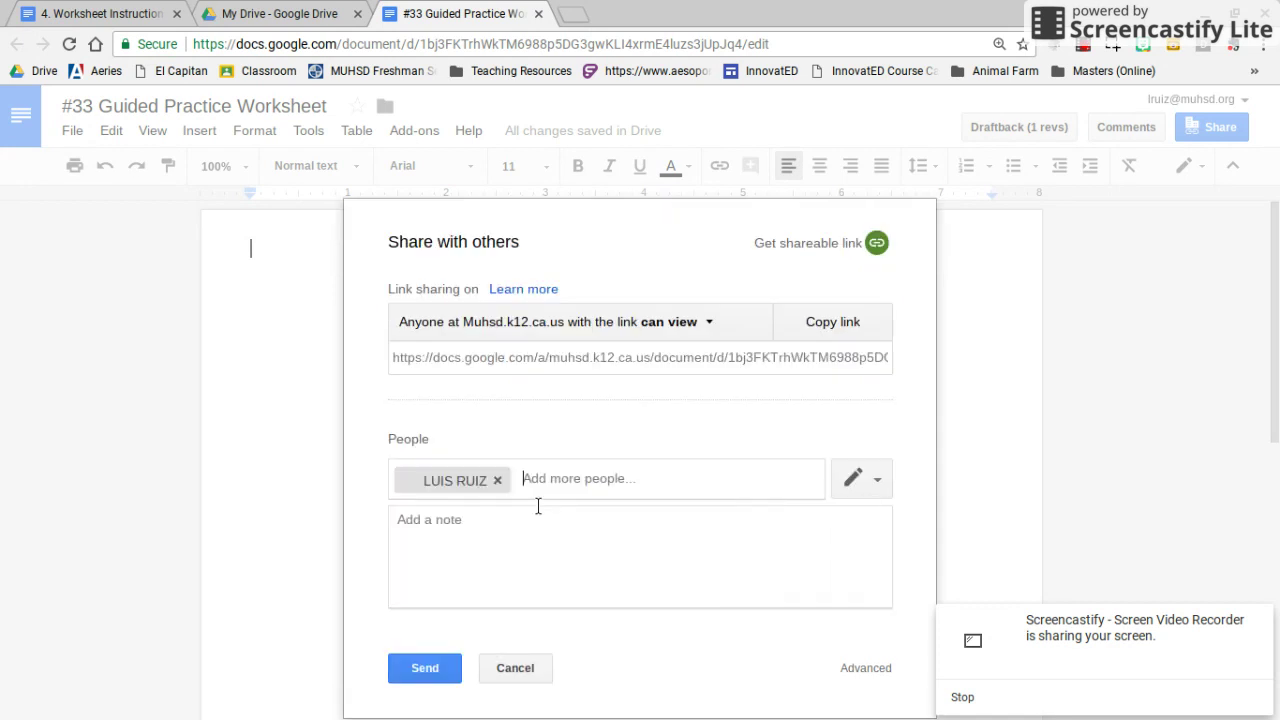
left_click(430, 678)
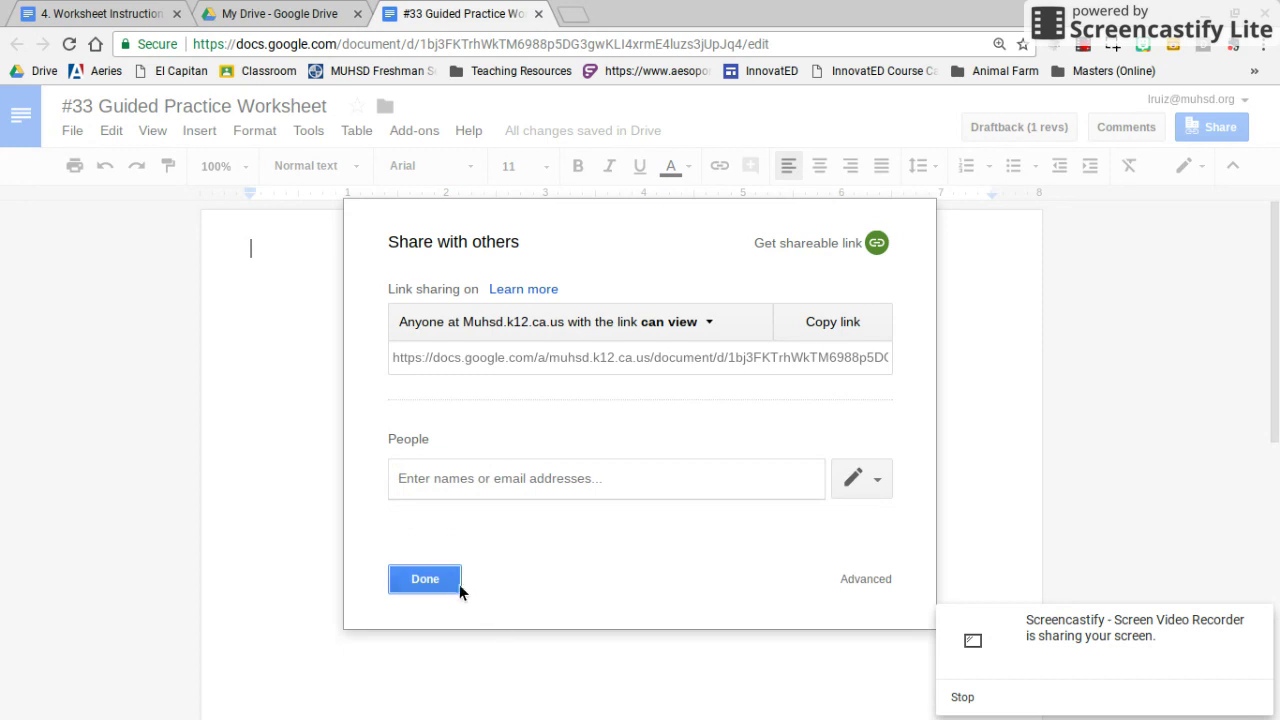
left_click(453, 584)
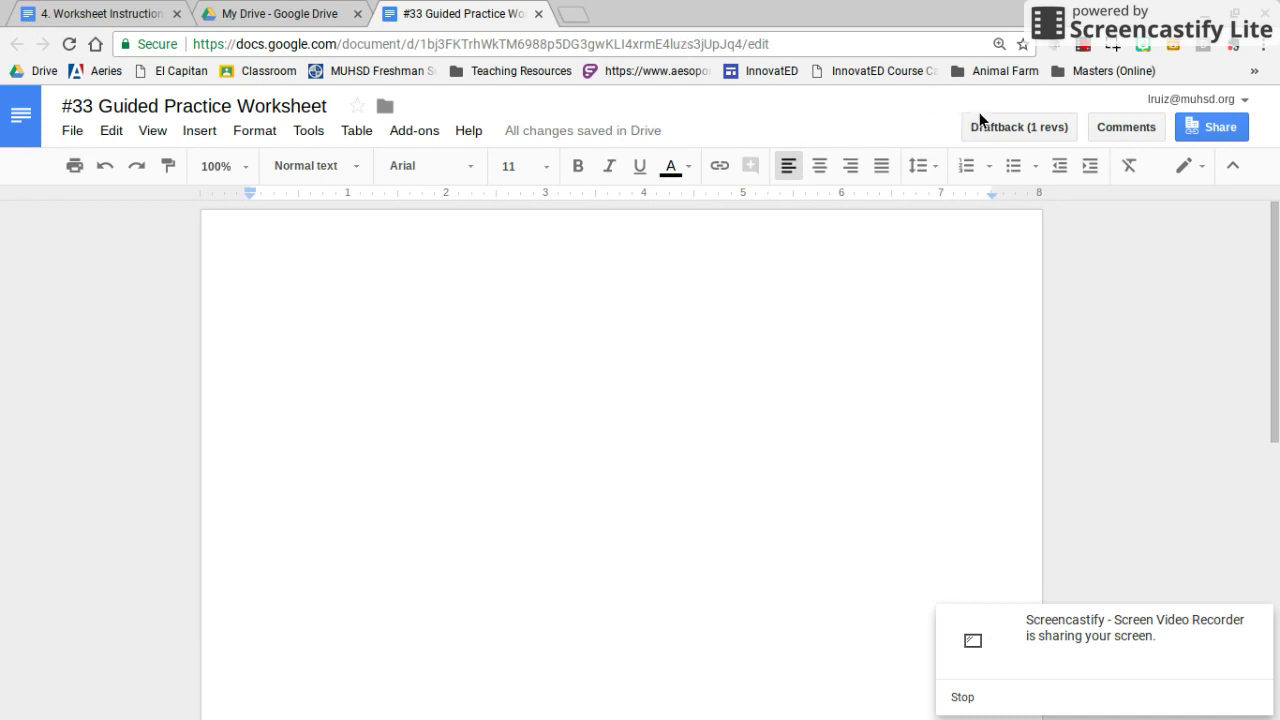
Copy the worksheet's web address from the browser address bar
left_click(721, 43)
right_click(721, 43)
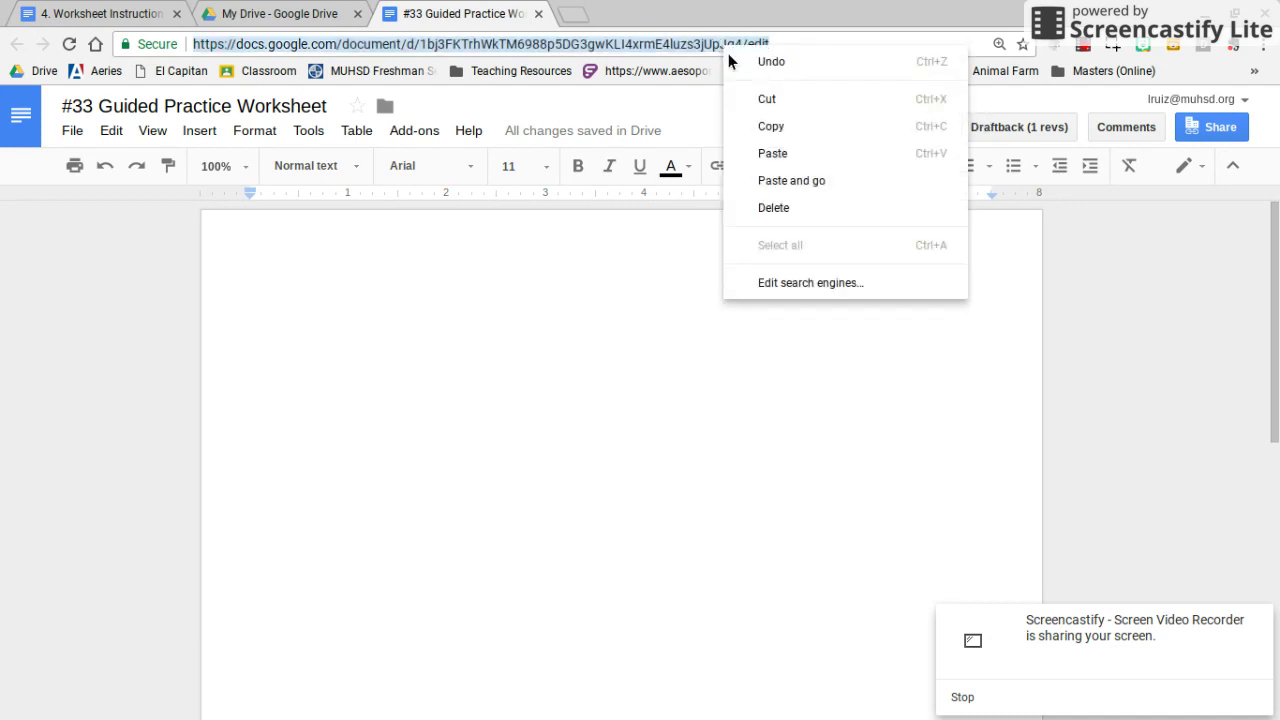
left_click(751, 126)
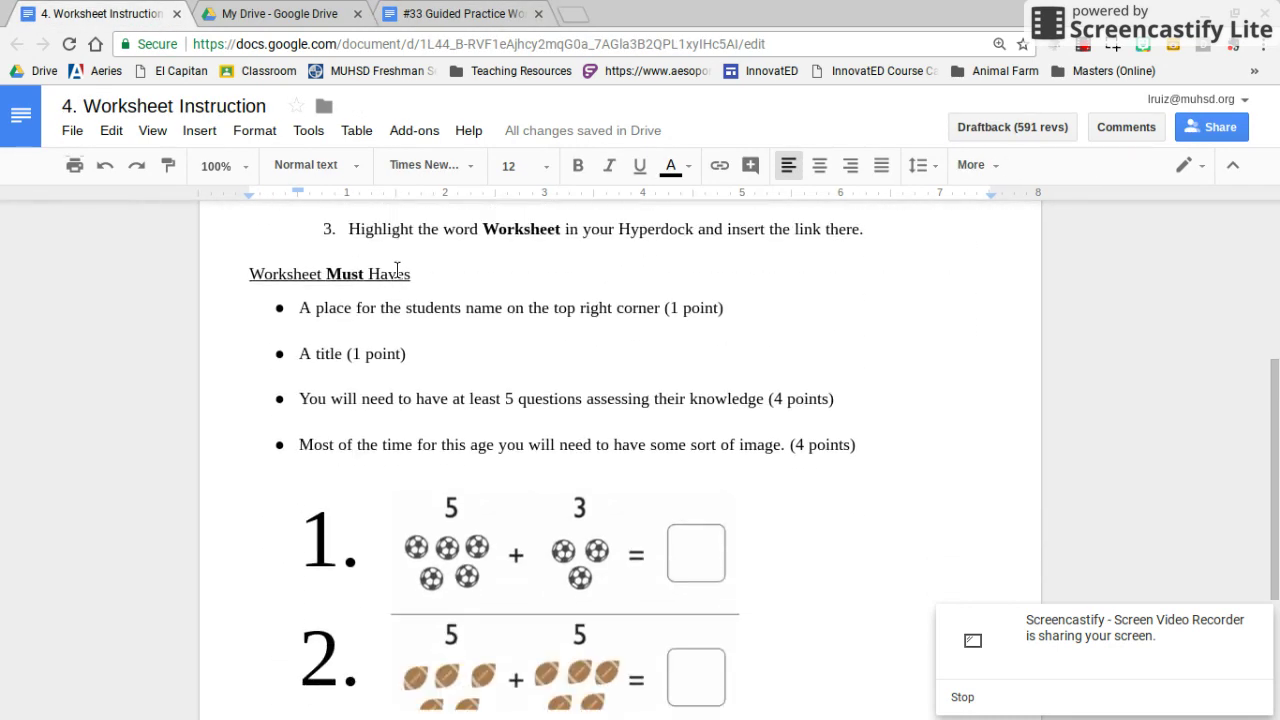
Highlight the student-name requirement under Worksheet Must Haves, then return to the blank worksheet
left_click(250, 259)
left_click_drag(272, 265, 655, 290)
triple_click(657, 290)
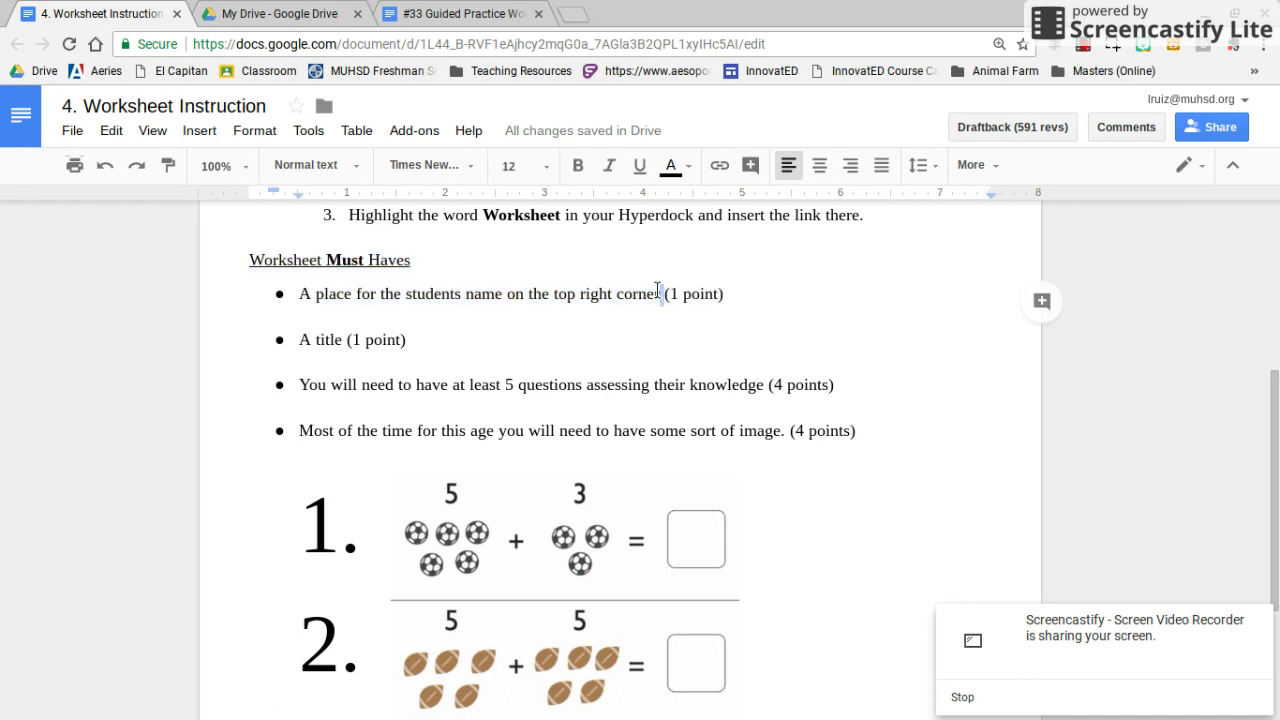
triple_click(659, 291)
triple_click(659, 291)
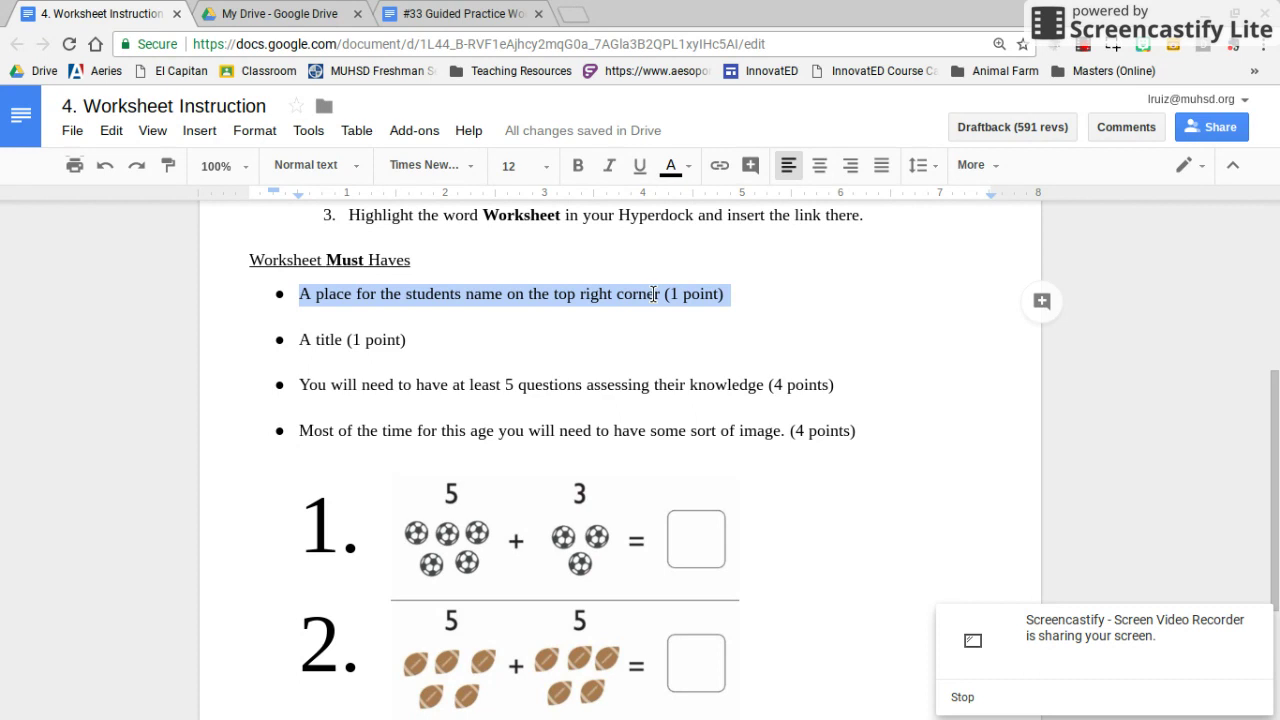
left_click(430, 13)
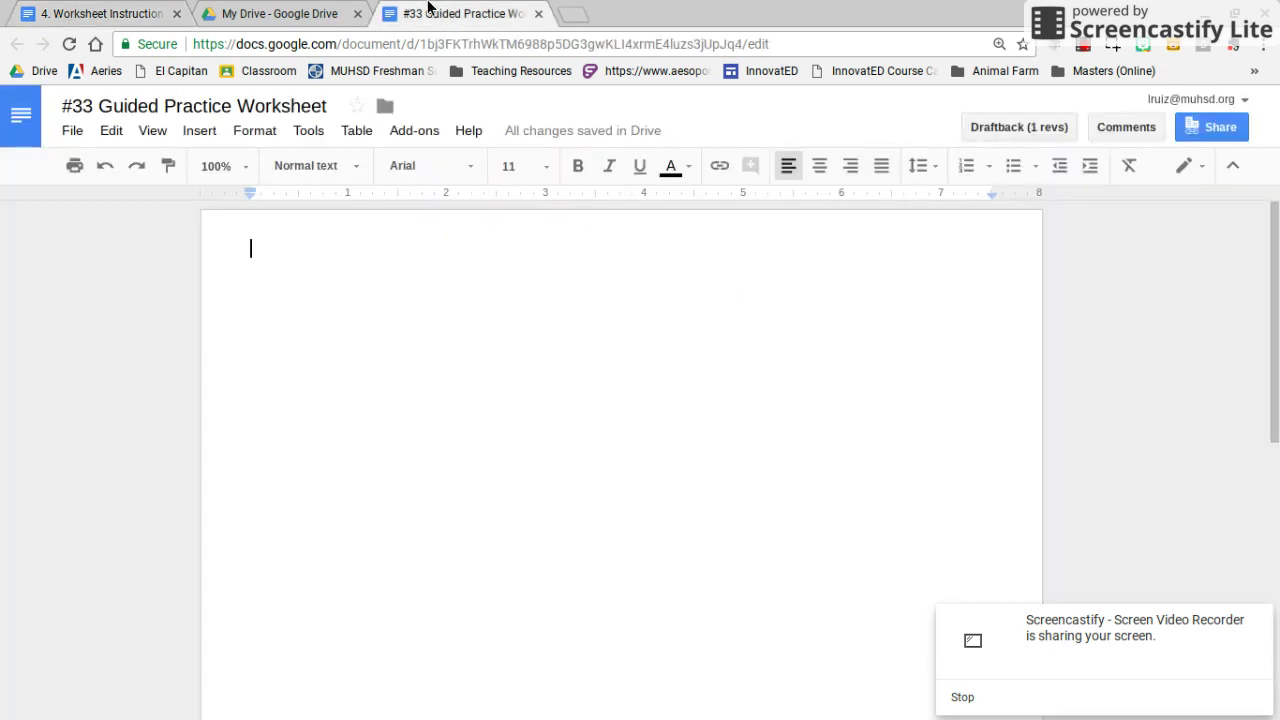
Right-align the first line and type 'Name: ' followed by a long underscore blank
left_click(851, 168)
type("Name")
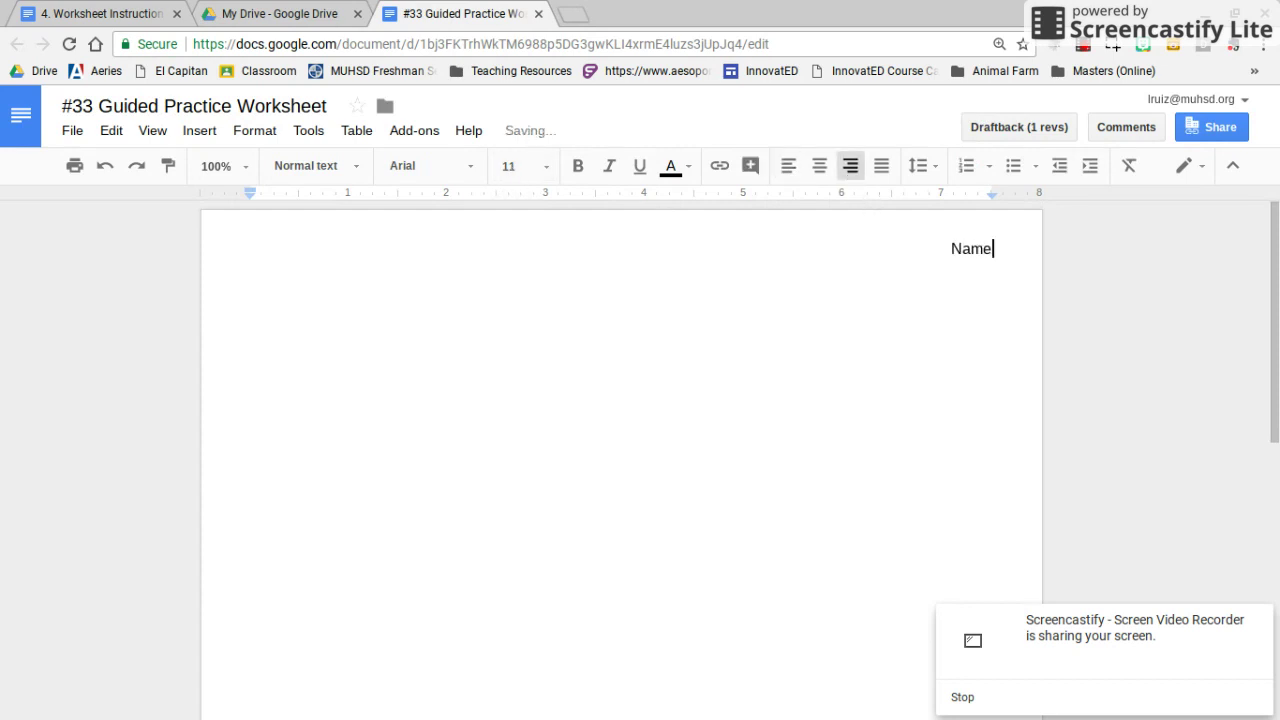
type(": ______________________")
key("Return")
key("Return")
key("ctrl+shift+e")
key("ctrl+shift+l")
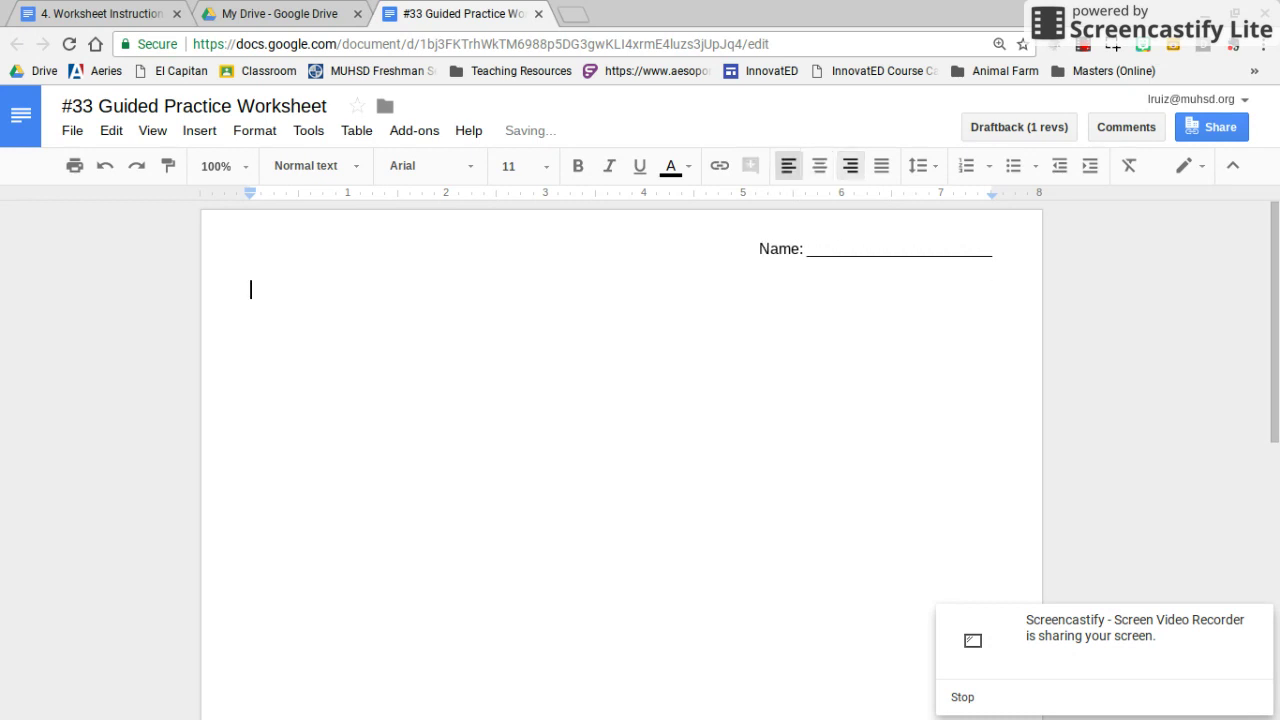
left_click(966, 250)
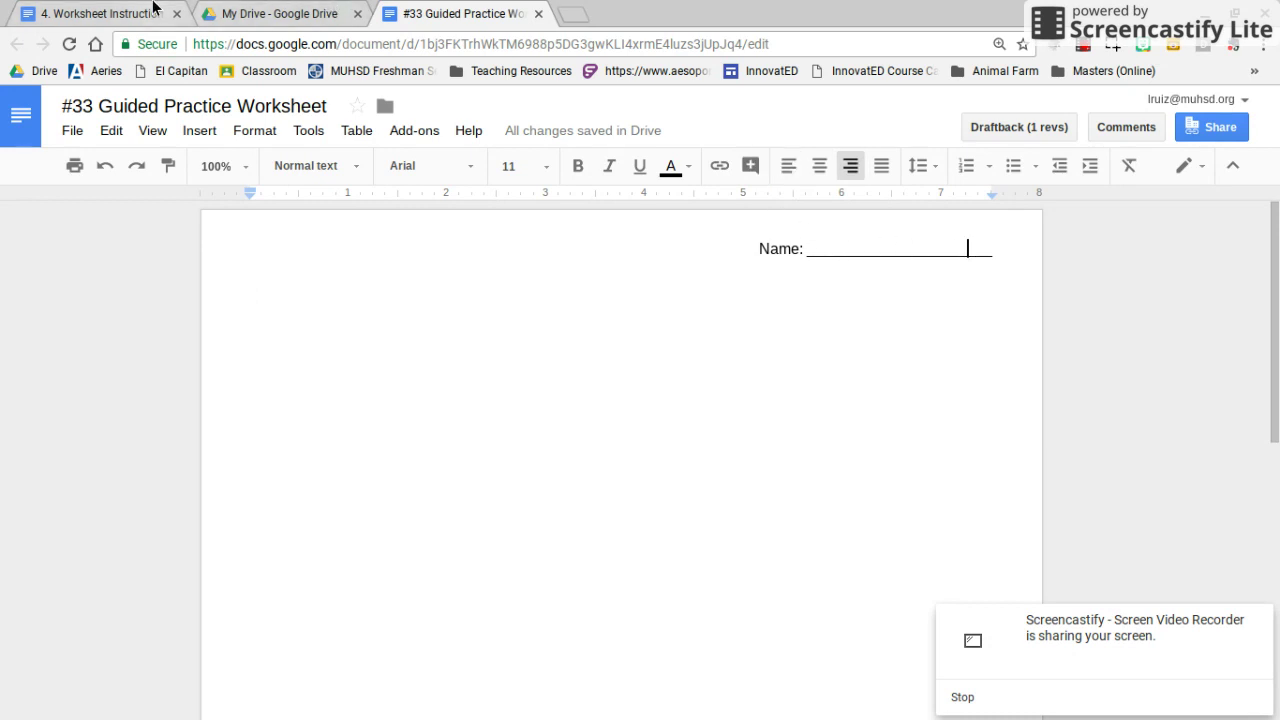
Review the 'A title (1 point)' requirement, then return to the end of the Name line
left_click(120, 13)
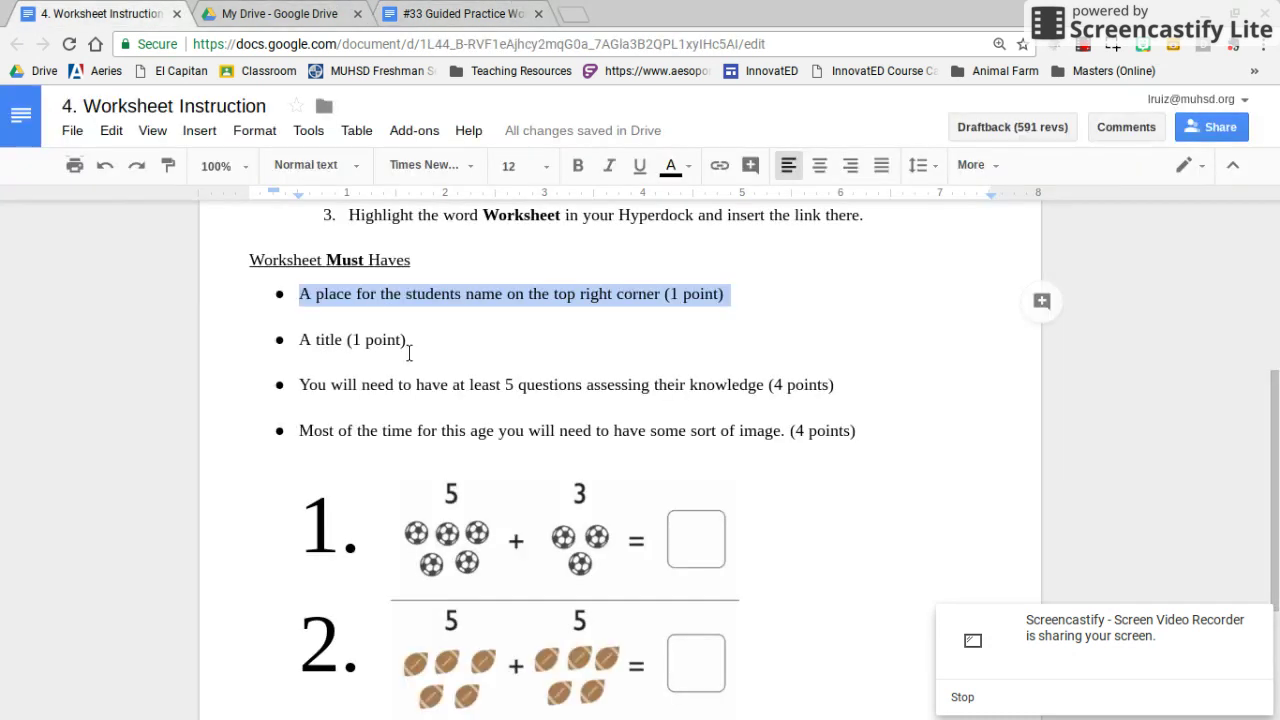
triple_click(347, 340)
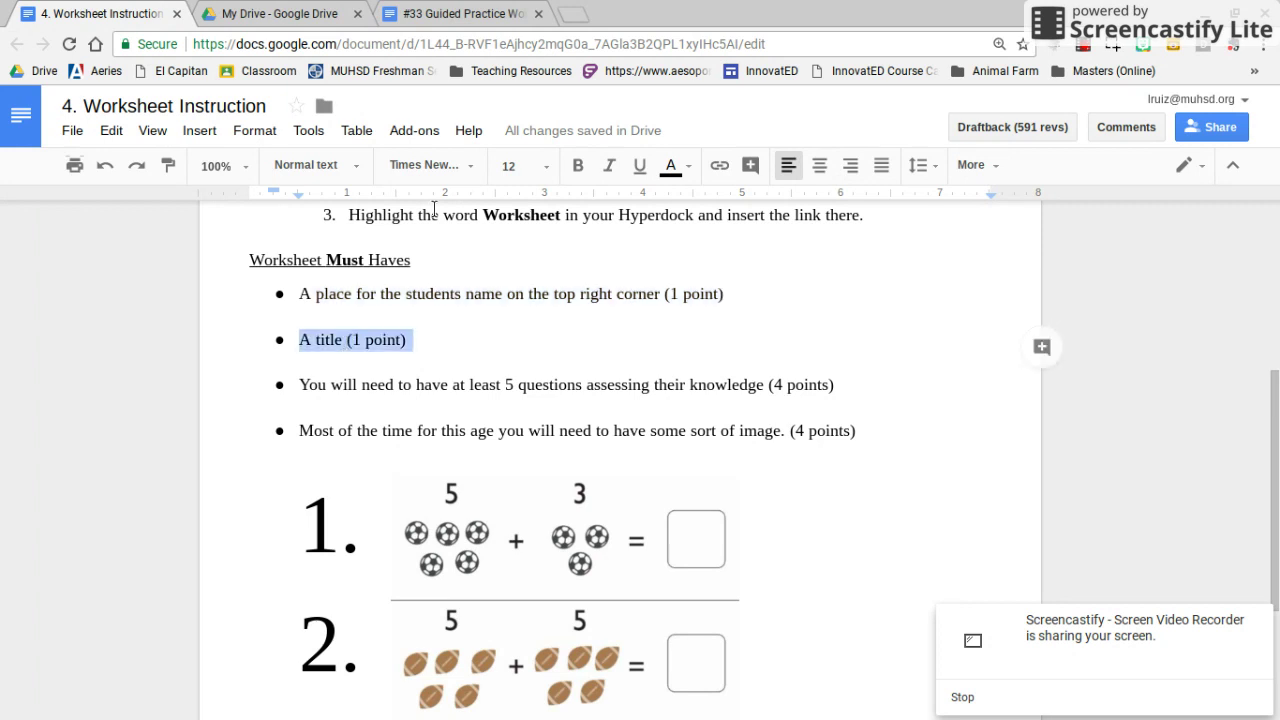
left_click(468, 12)
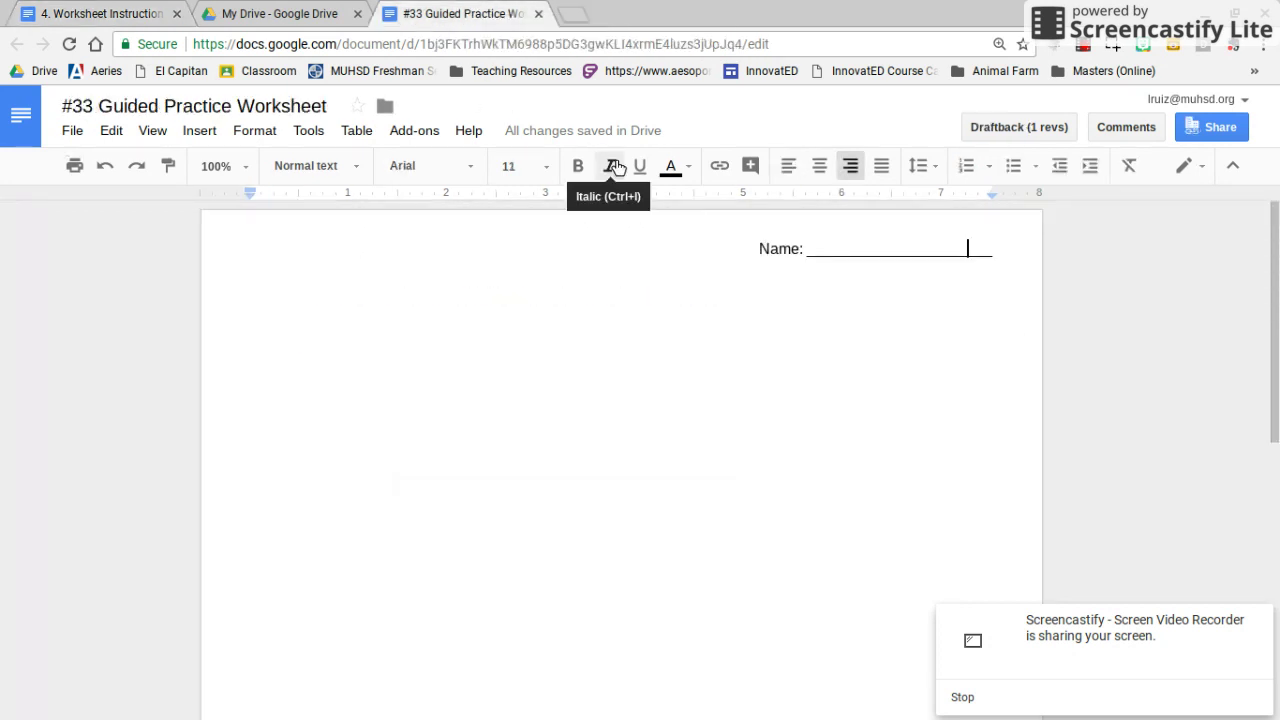
key("Right")
key("Right")
key("Right")
Add the centred title 'Worksheets for Counting up to 10' on a new line below Name
key("Return")
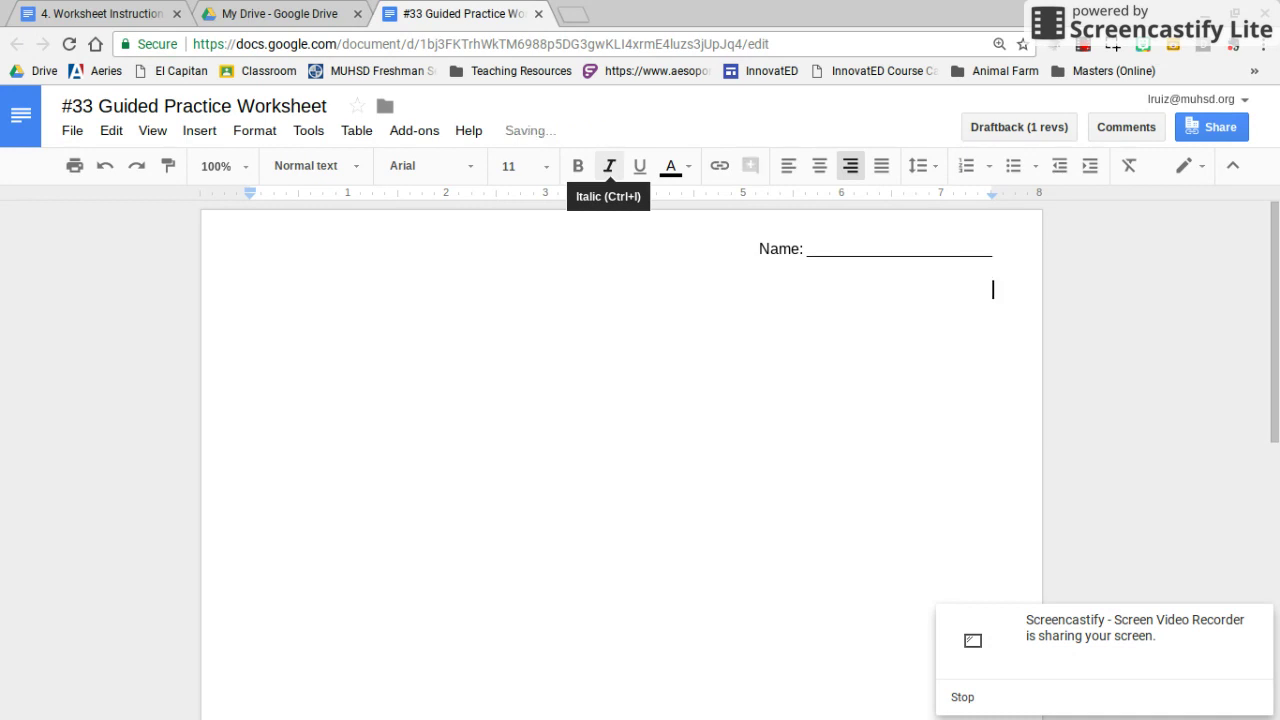
key("ctrl+shift+e")
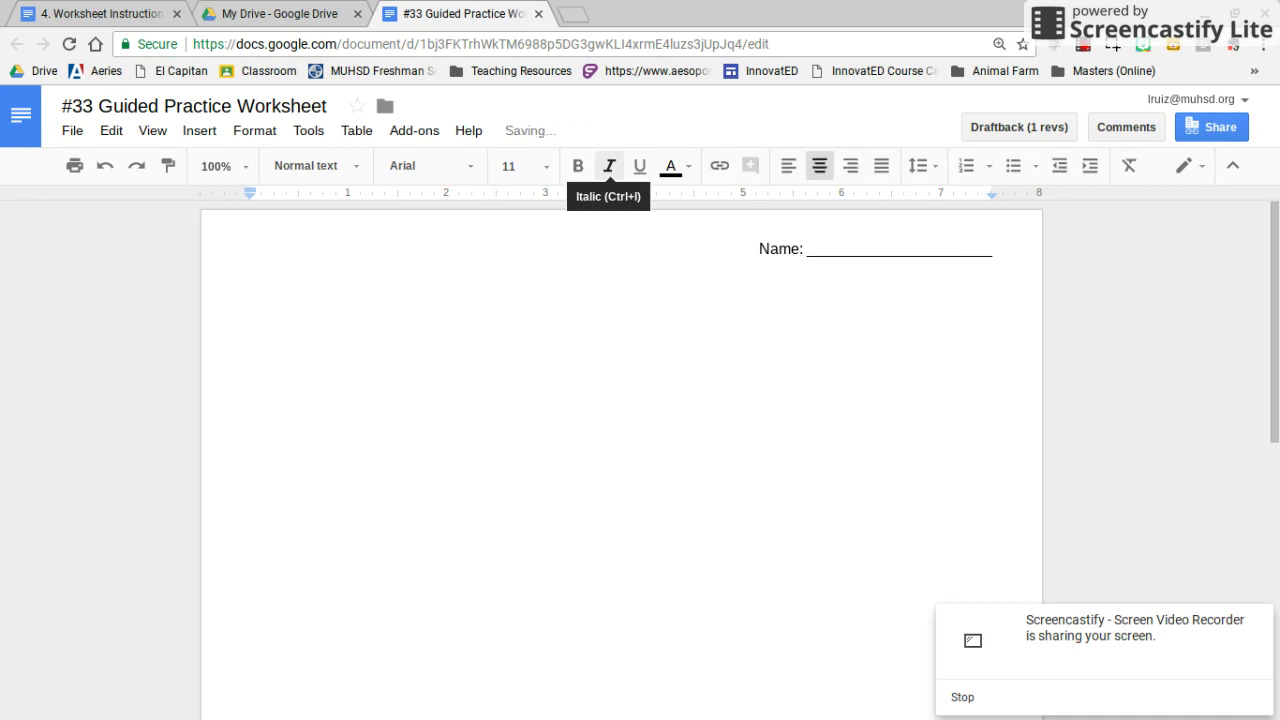
type("Worksheet")
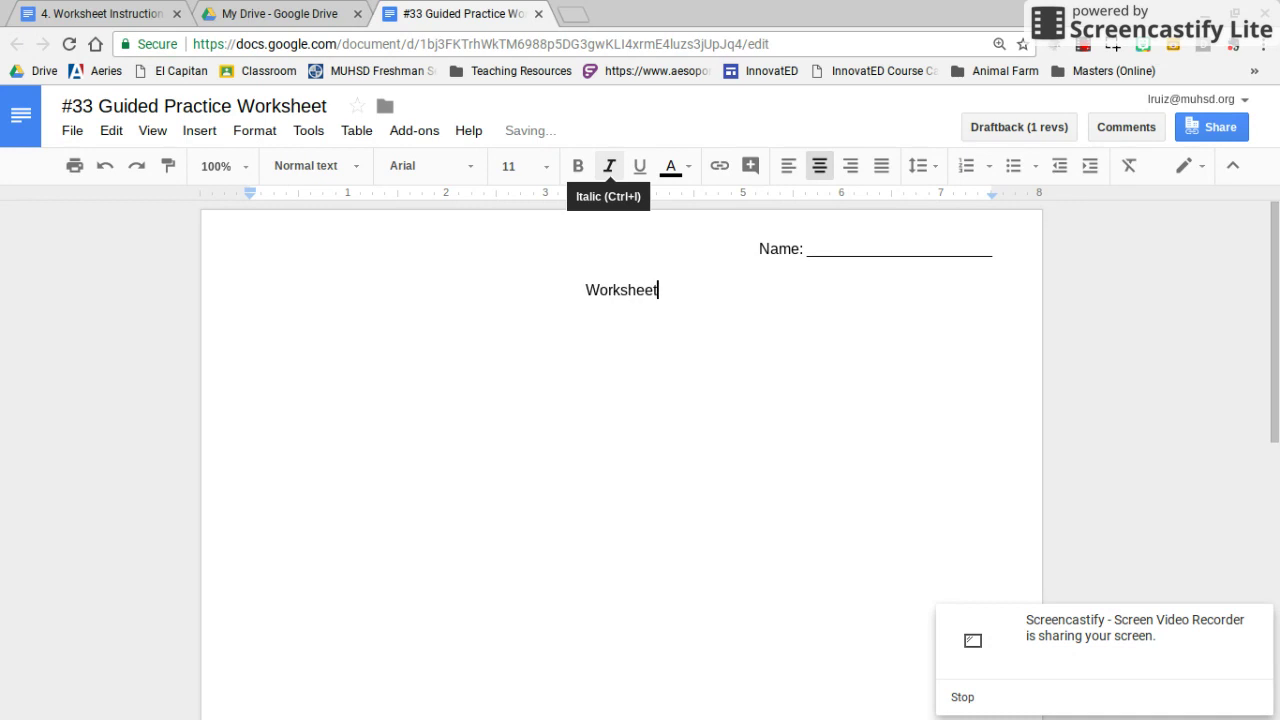
type("s for Counti")
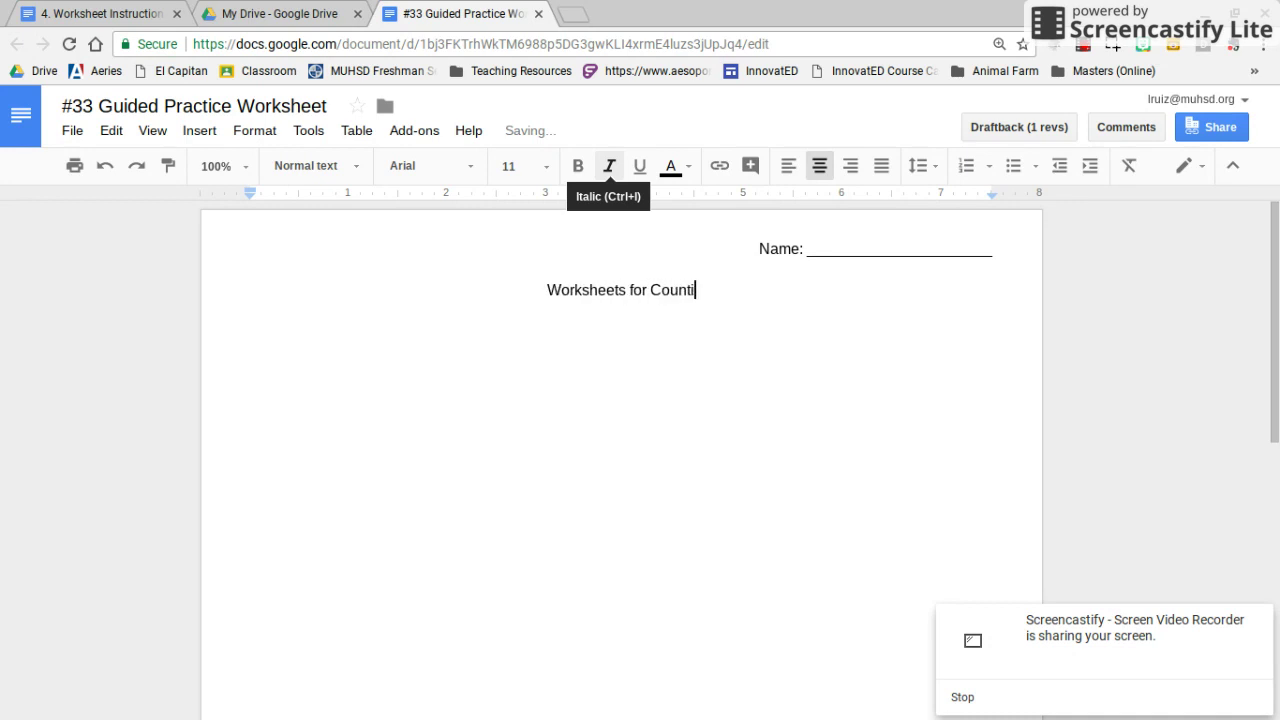
type("ng up to 10")
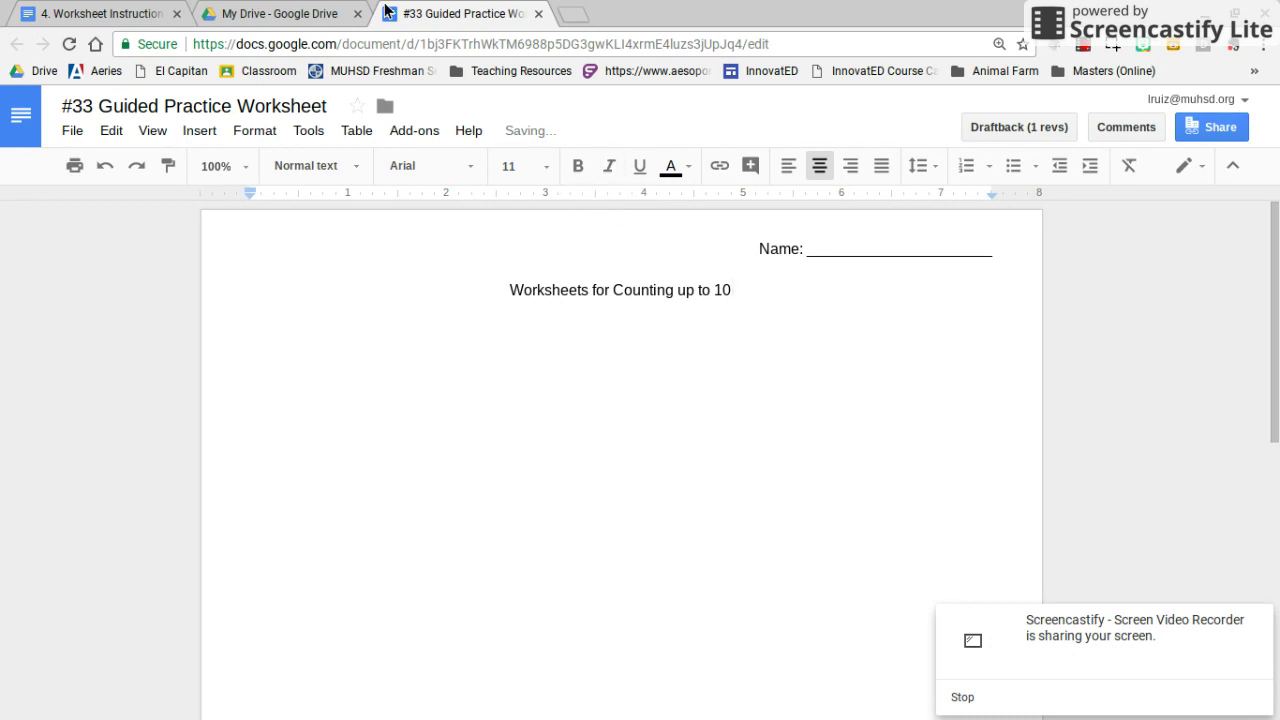
left_click(280, 12)
left_click(38, 11)
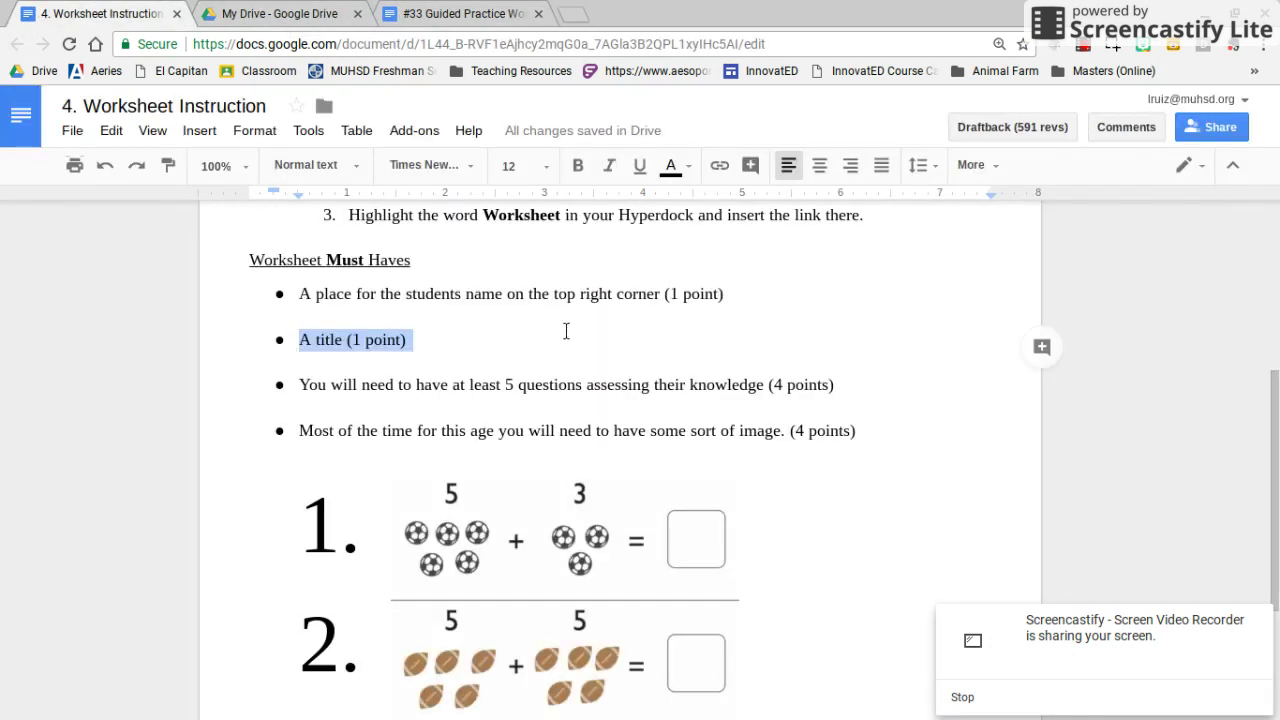
Highlight the five-questions, '4 points' requirement, then add an empty line under the worksheet title
triple_click(398, 387)
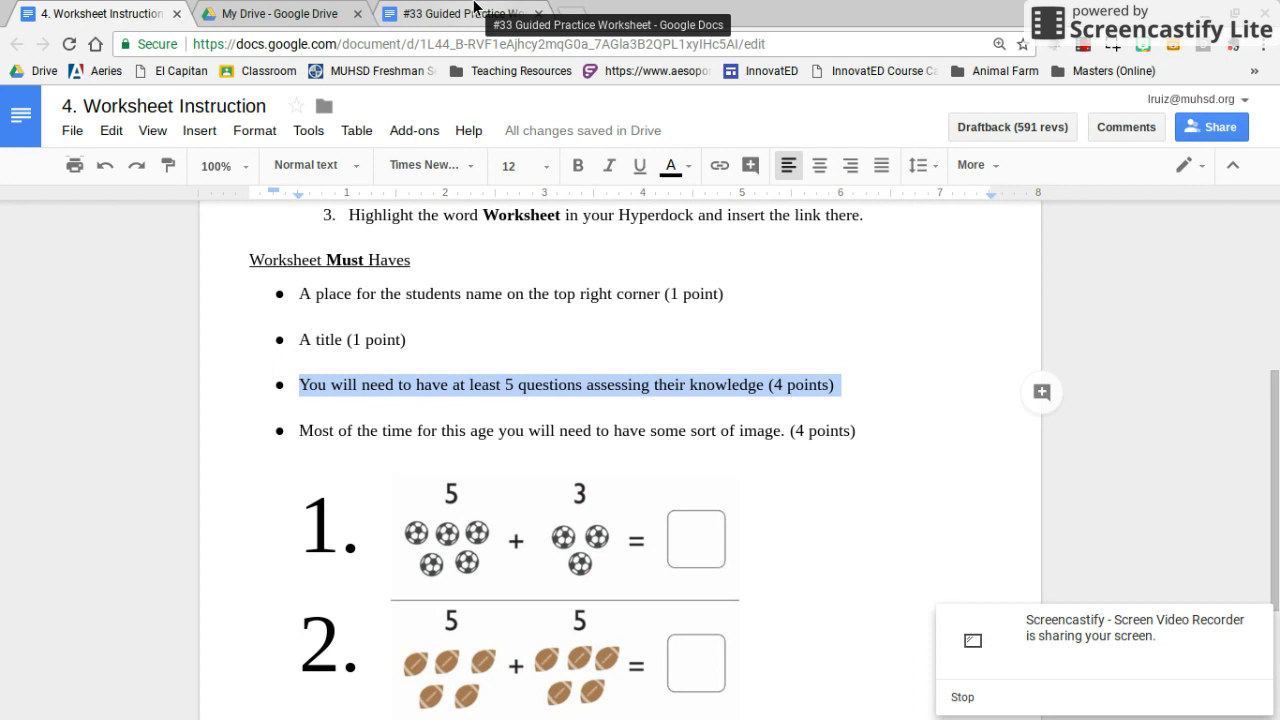
left_click(784, 387)
triple_click(784, 387)
left_click(782, 386)
triple_click(778, 385)
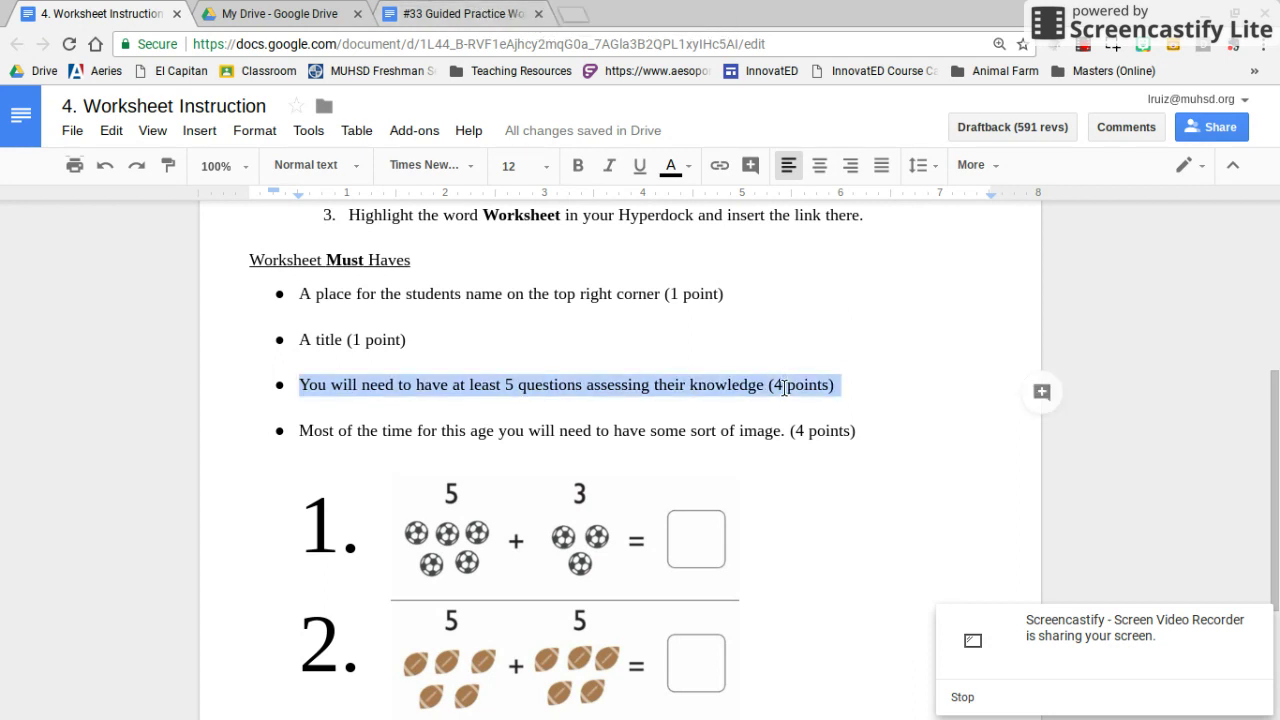
left_click(775, 385)
left_click_drag(775, 385, 829, 387)
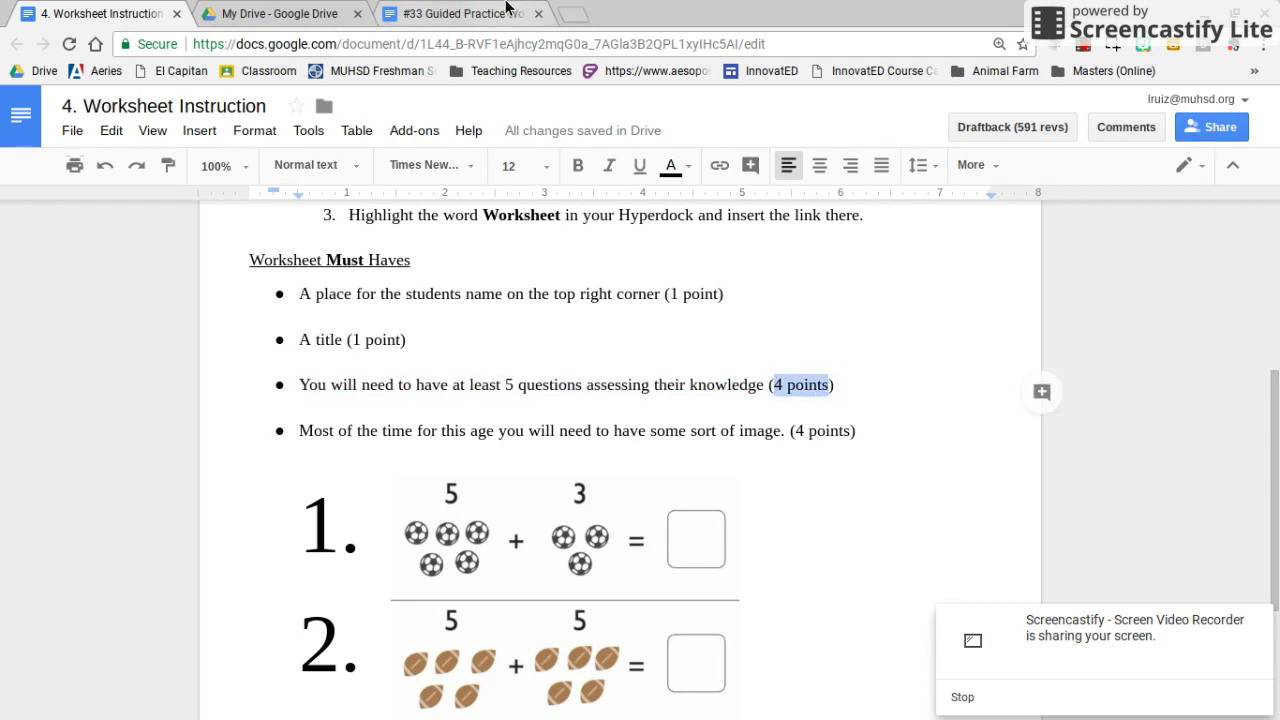
left_click(465, 14)
key("Return")
Start a left-aligned numbered list with items 'question 1' through 'questions 5'
key("ctrl+shift+l")
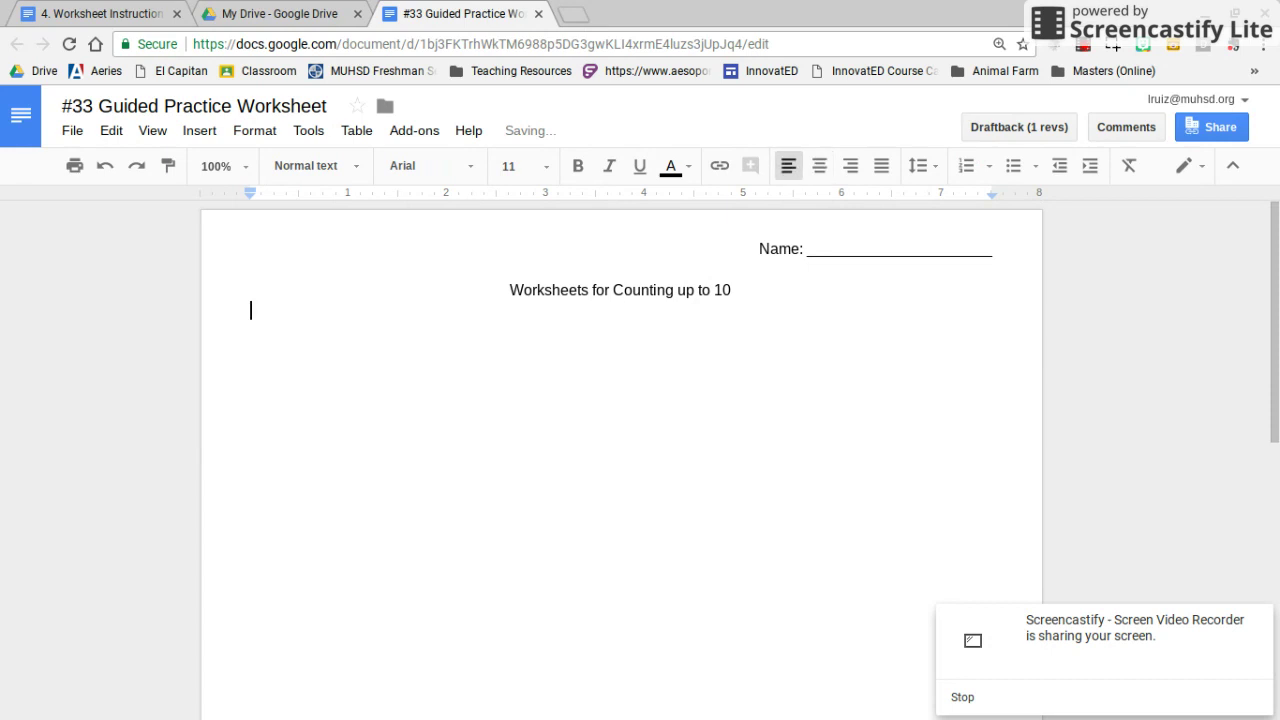
key("Return")
key("Return")
left_click(967, 168)
type("q")
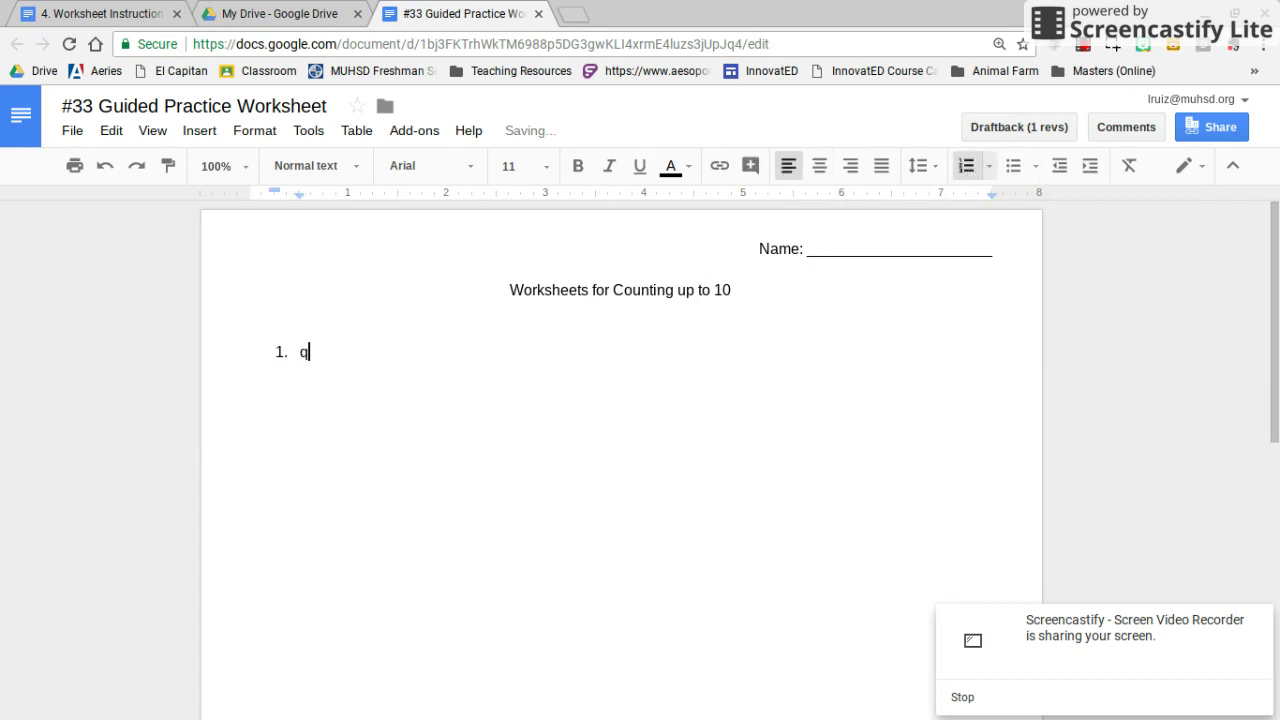
type("uestion 1")
key("Return")
type("qu")
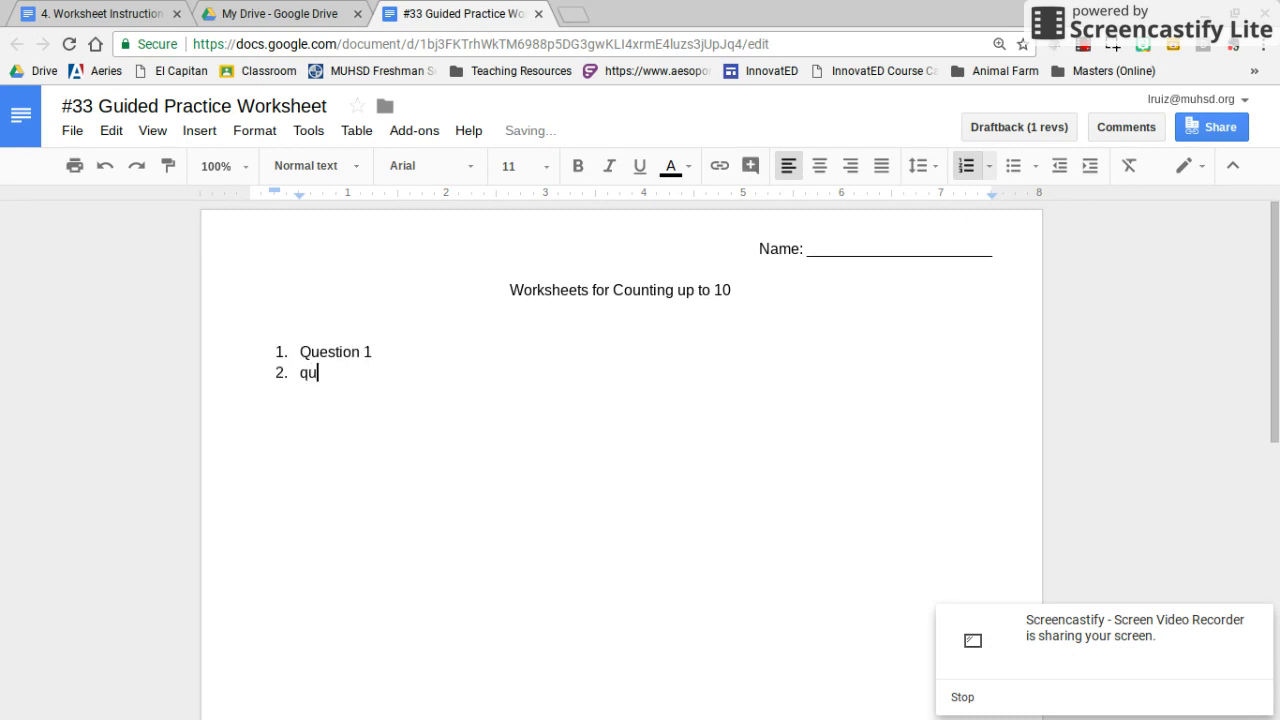
type("estion 2")
key("Return")
type("q")
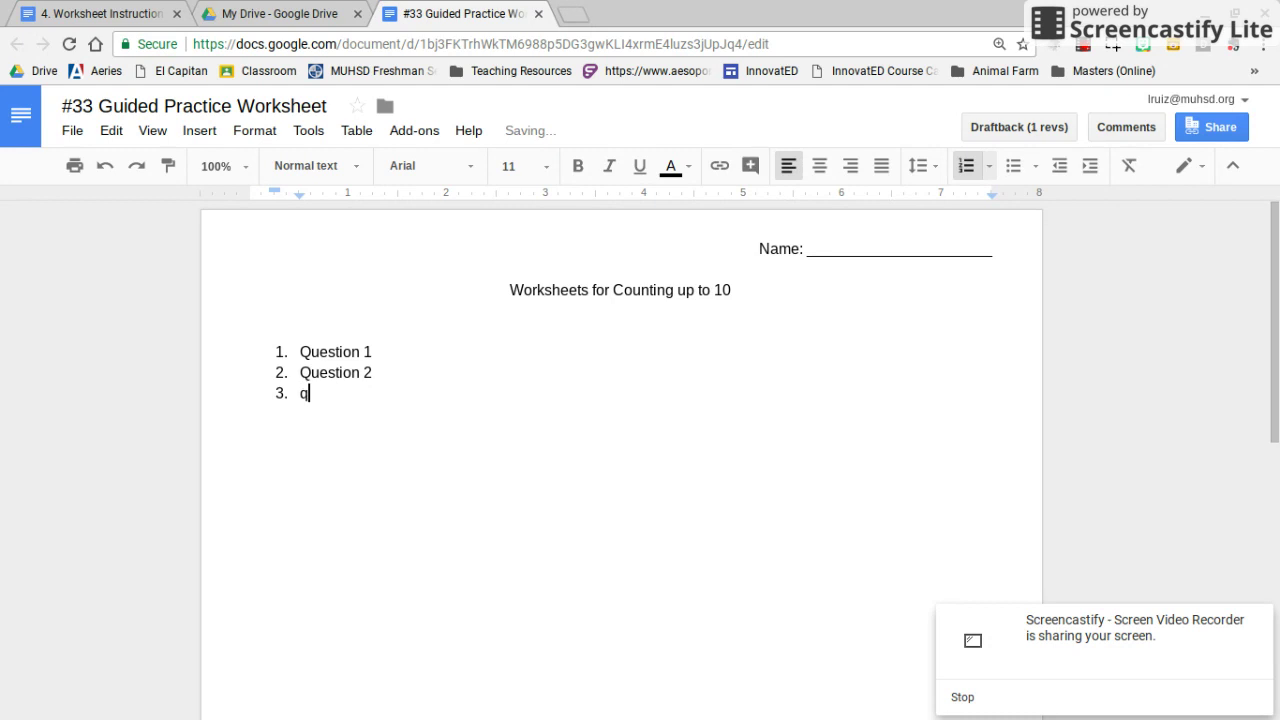
type("uestion 3")
key("Return")
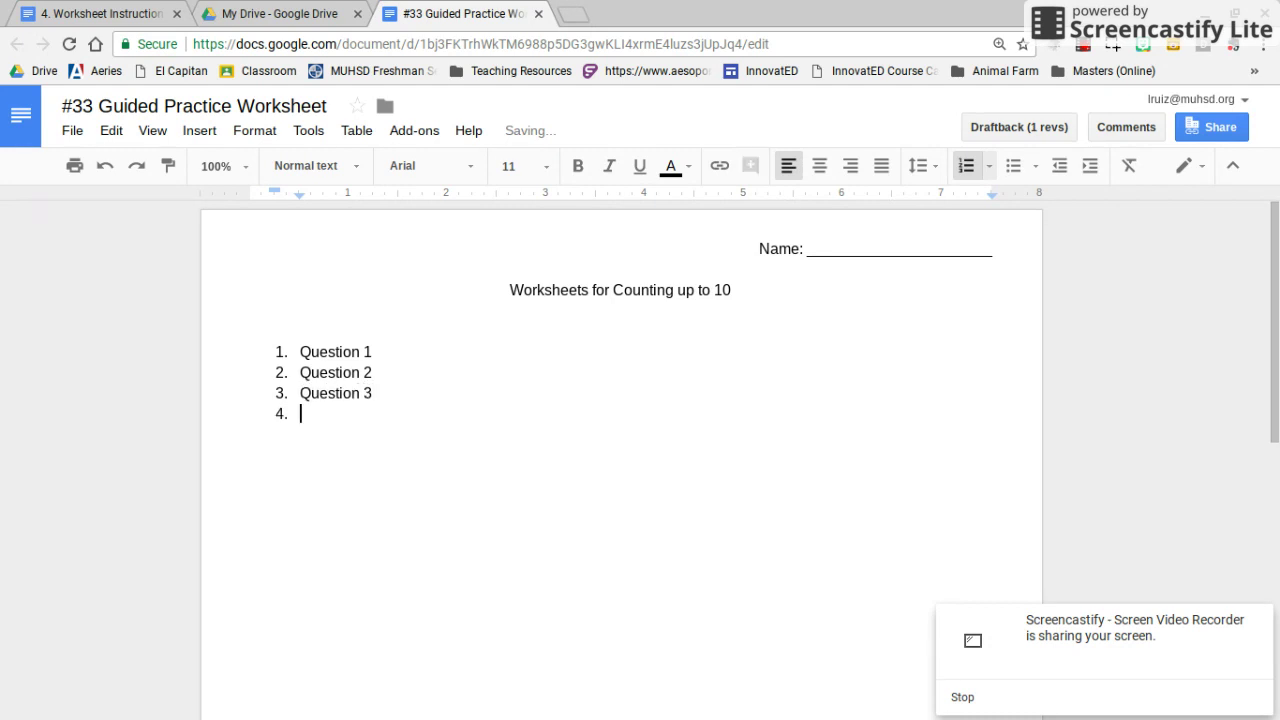
type("question ")
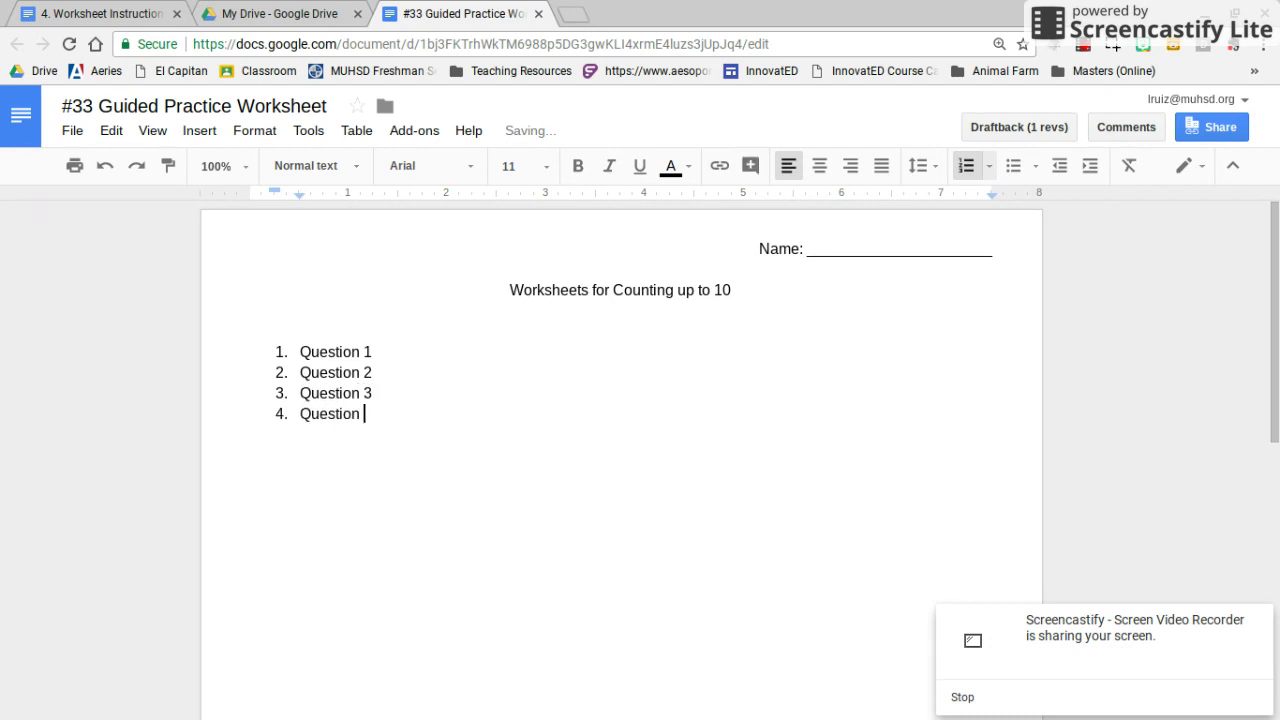
type("4")
key("Return")
type("questions 5")
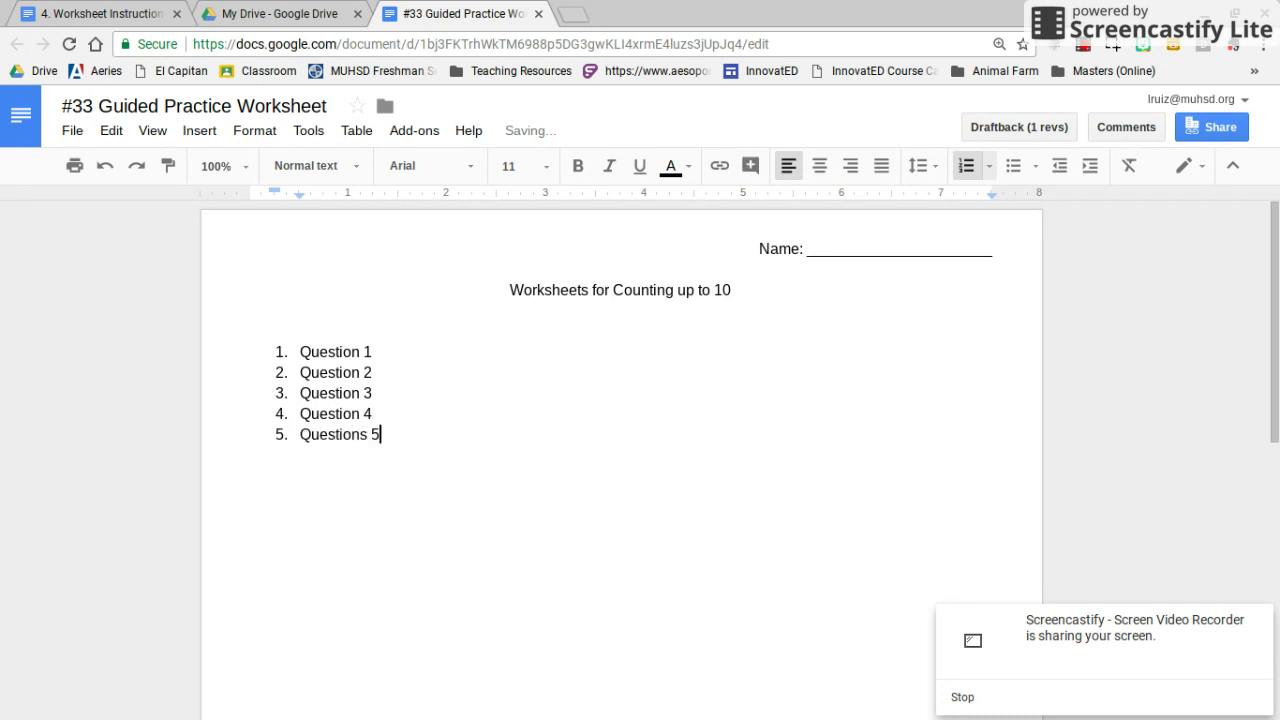
Insert an unnumbered blank line after each of Questions 1 to 4
left_click(371, 352)
key("Return")
key("BackSpace")
left_click(300, 393)
left_click(300, 414)
key("Return")
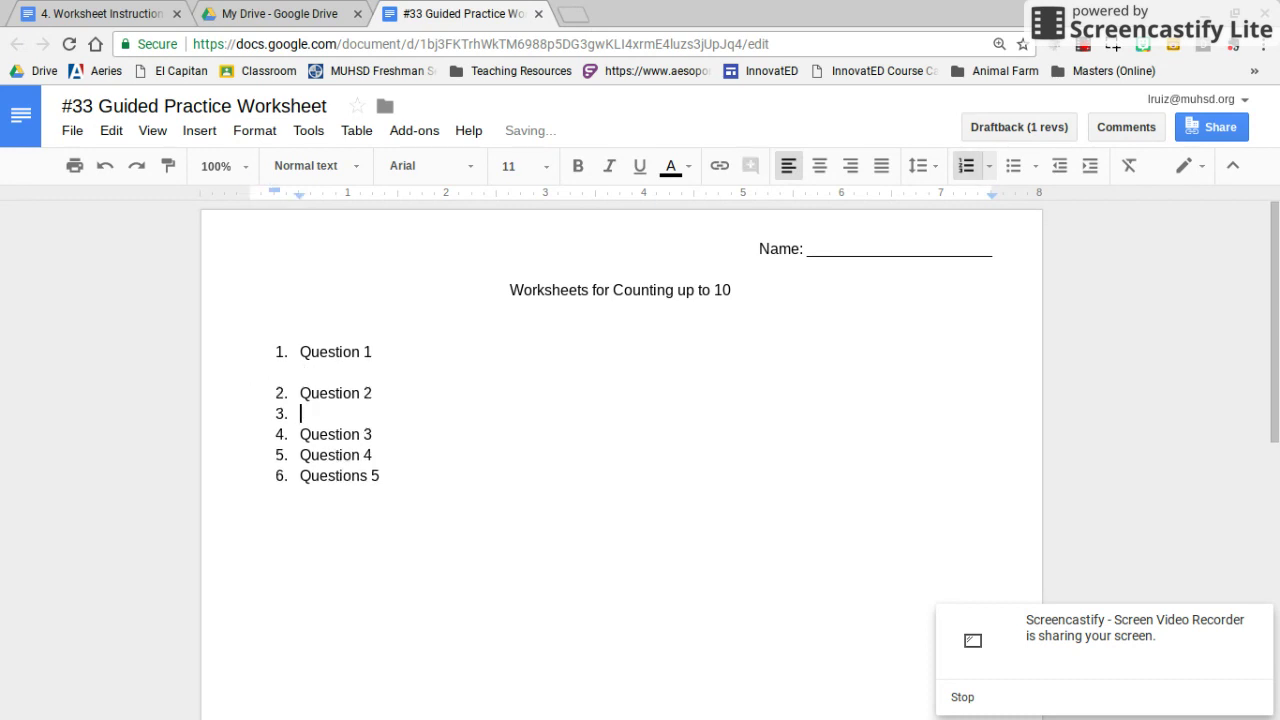
key("BackSpace")
left_click(300, 455)
key("Return")
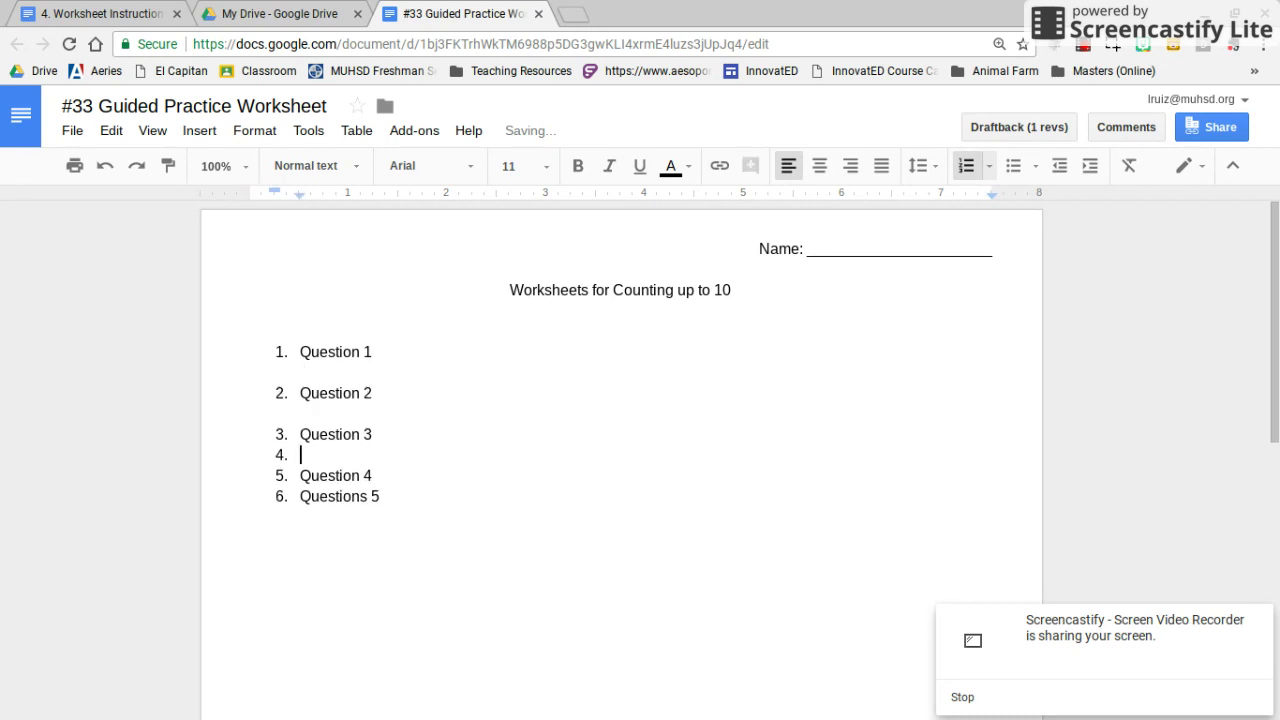
key("BackSpace")
left_click(301, 496)
key("Return")
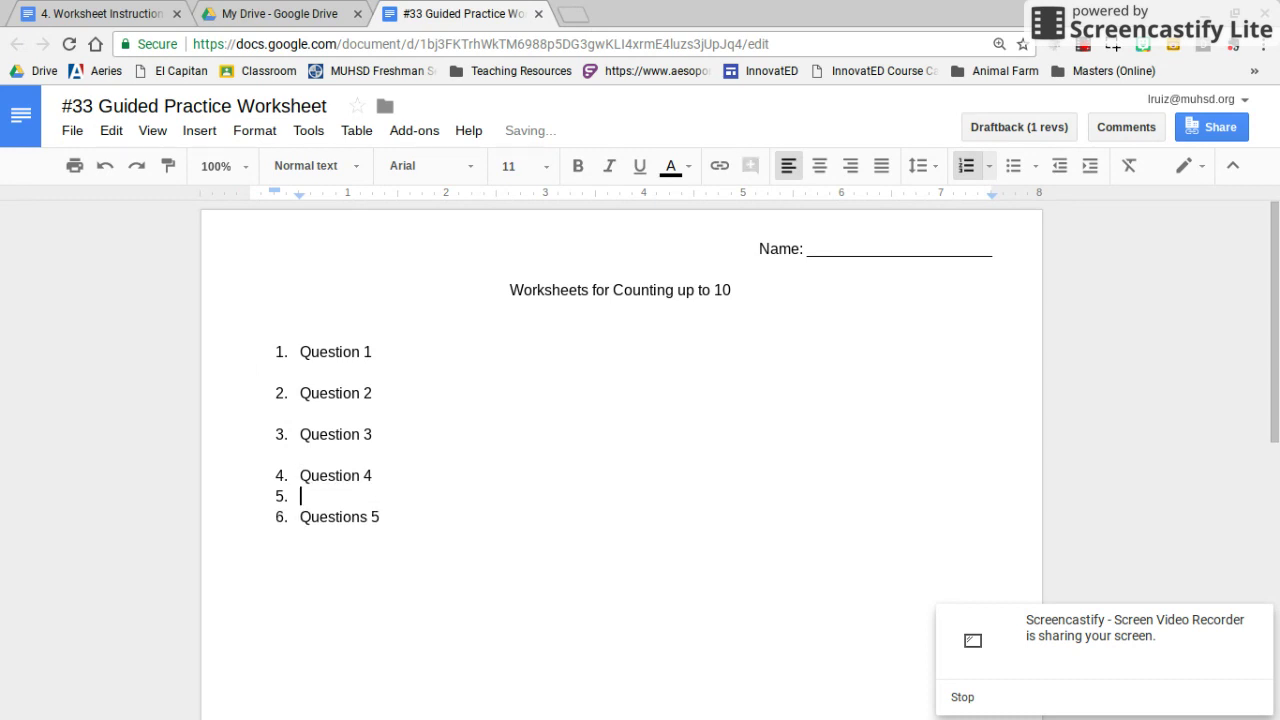
key("BackSpace")
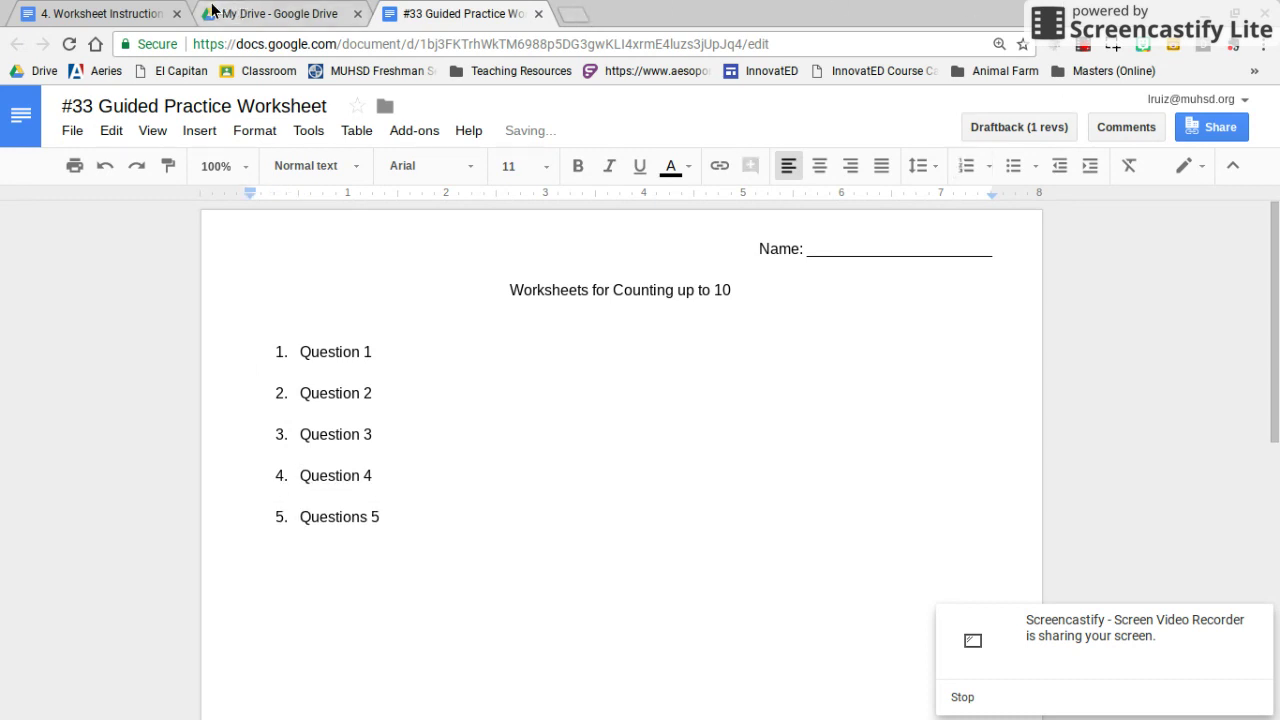
left_click(150, 12)
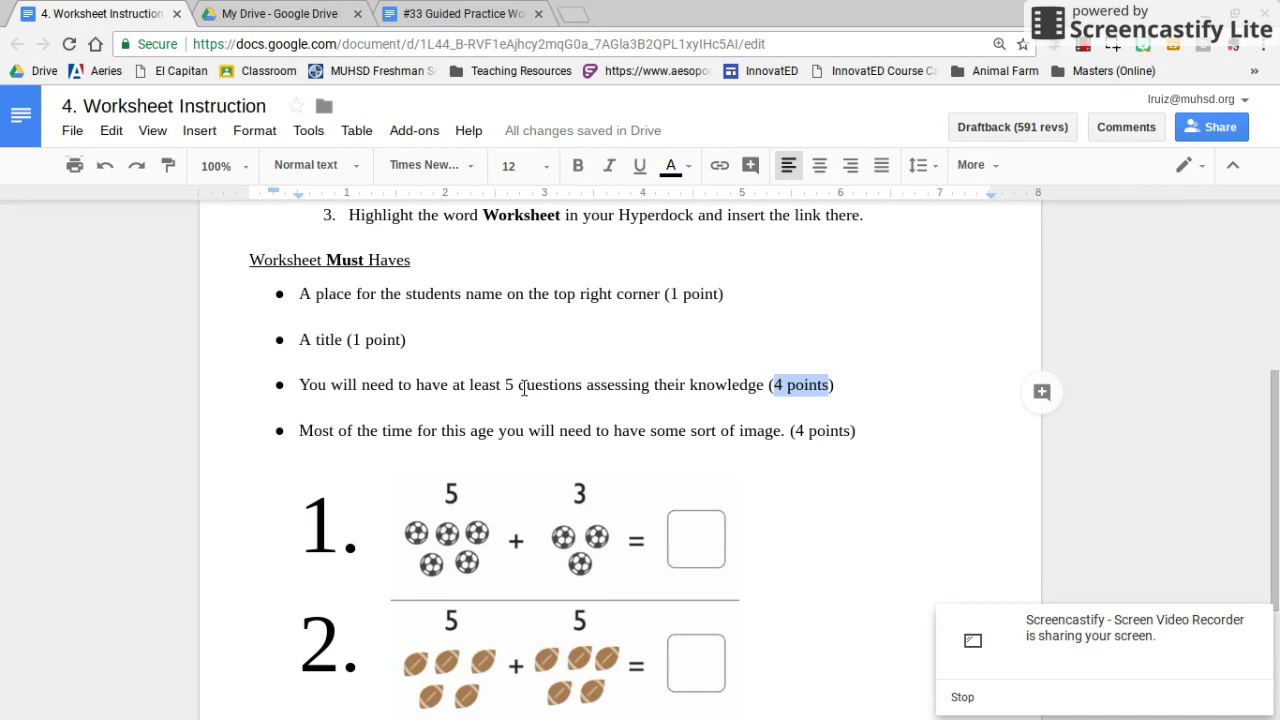
double_click(366, 430)
triple_click(366, 430)
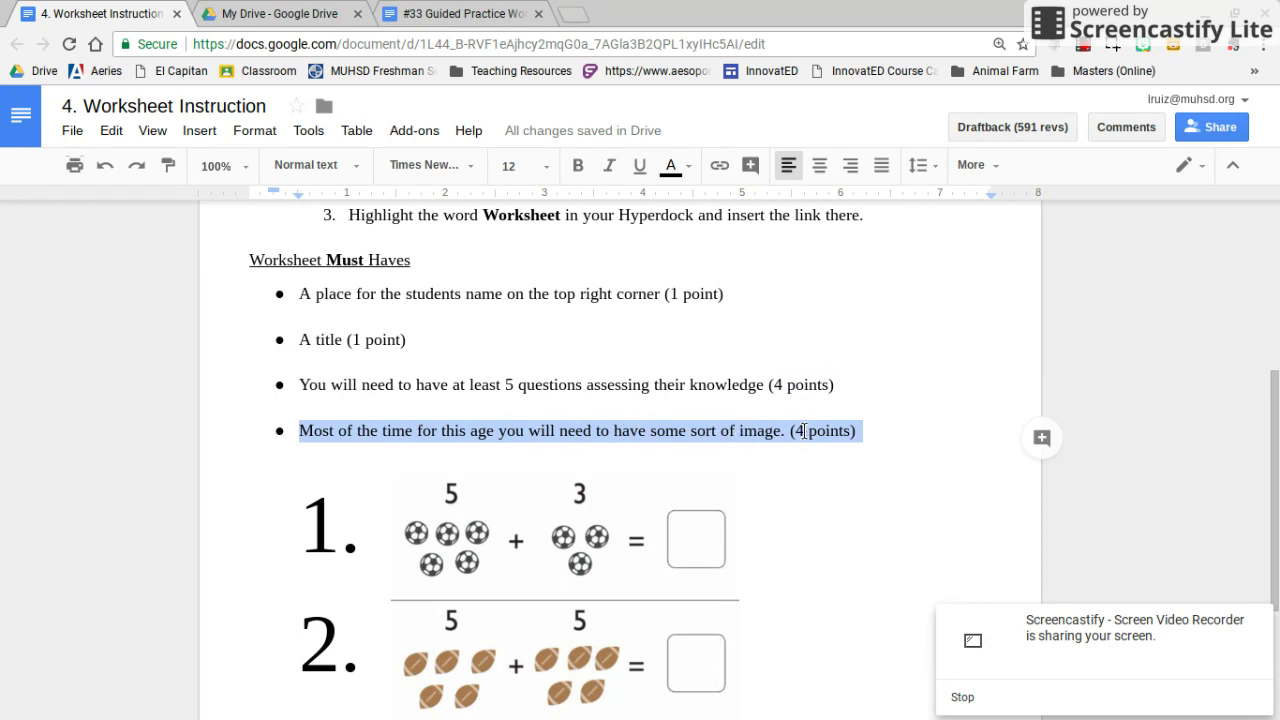
left_click(440, 13)
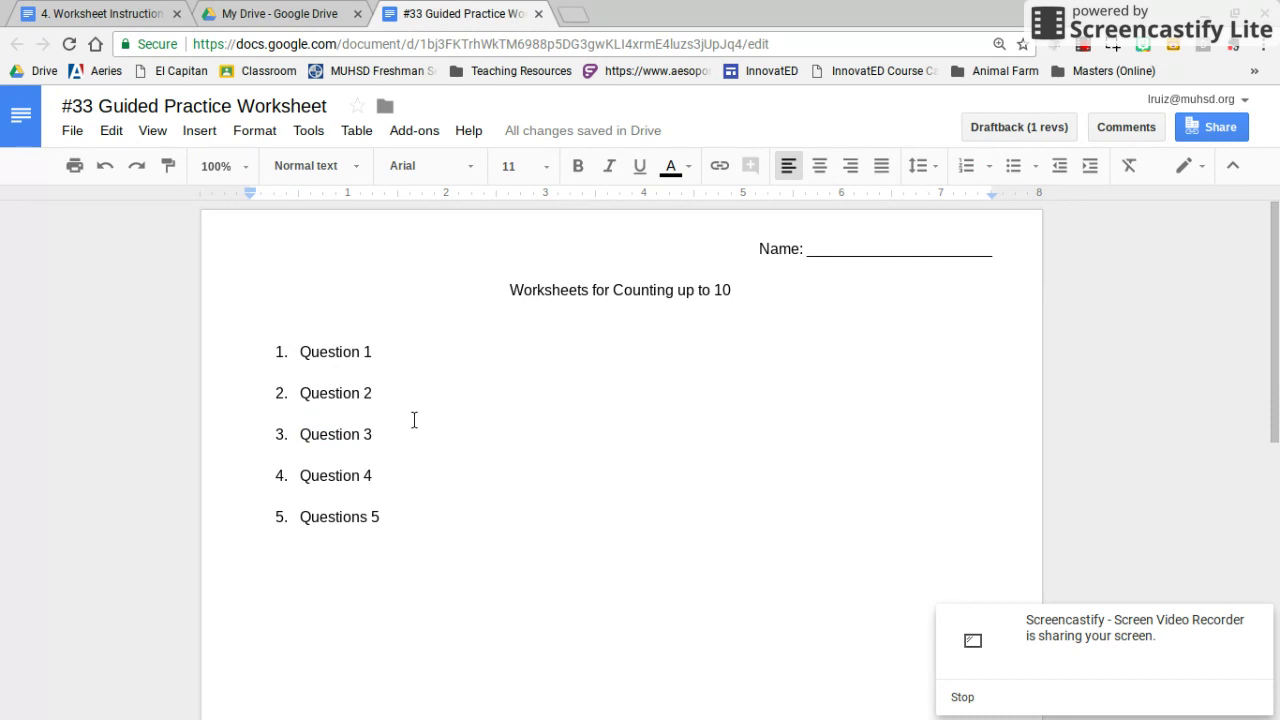
Add an unnumbered '(image)' placeholder line above Question 1
left_click(301, 347)
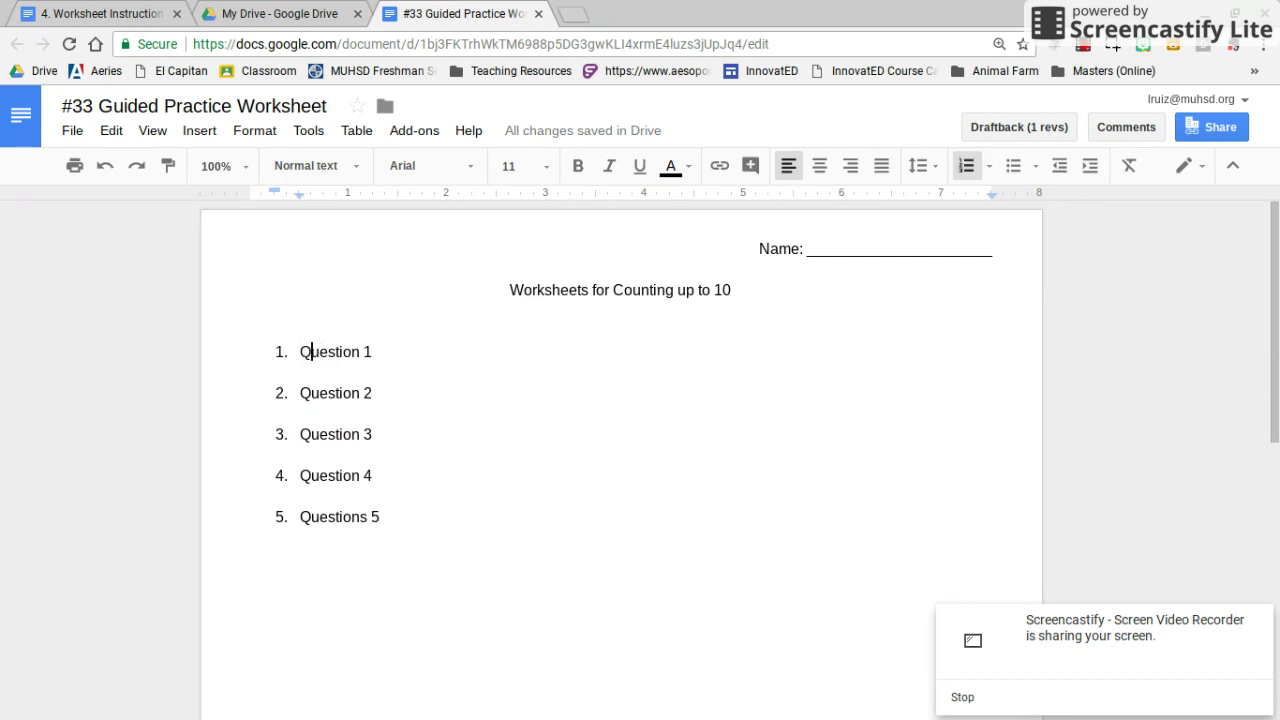
key("Return")
key("Up")
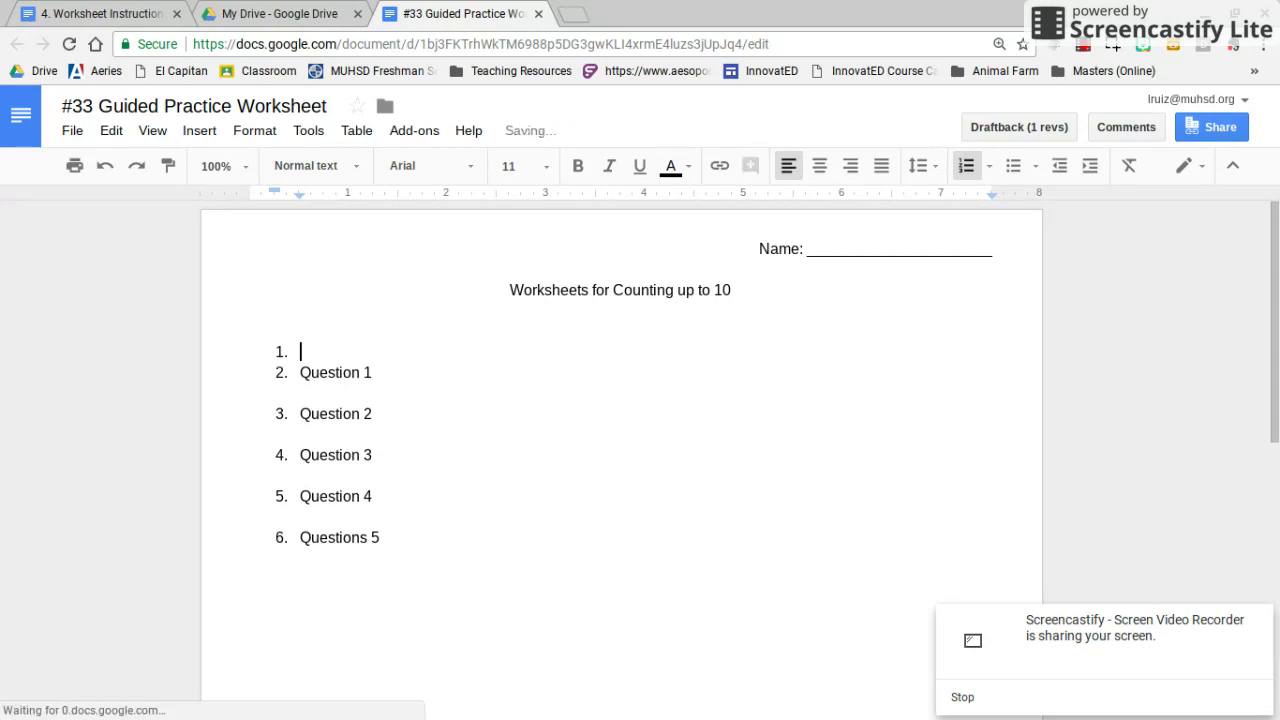
key("BackSpace")
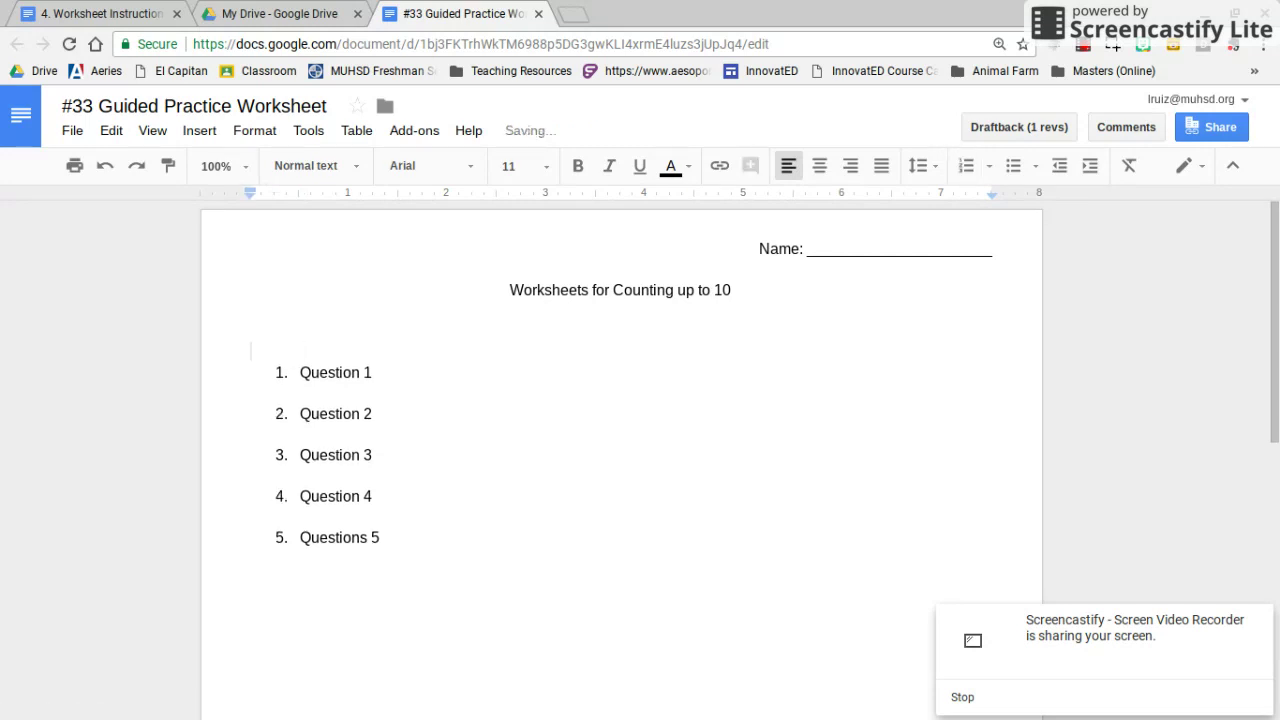
type("(image")
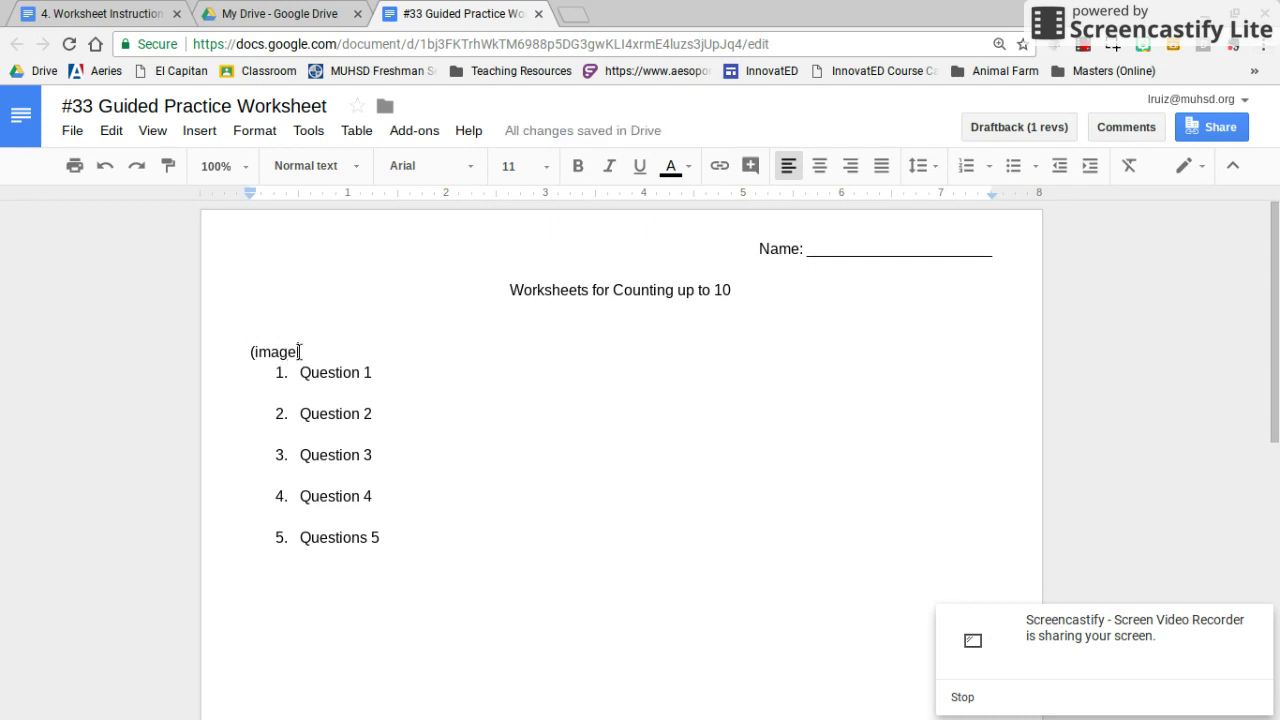
type(")")
Add a second '(image)' placeholder line above Question 2
key("Down")
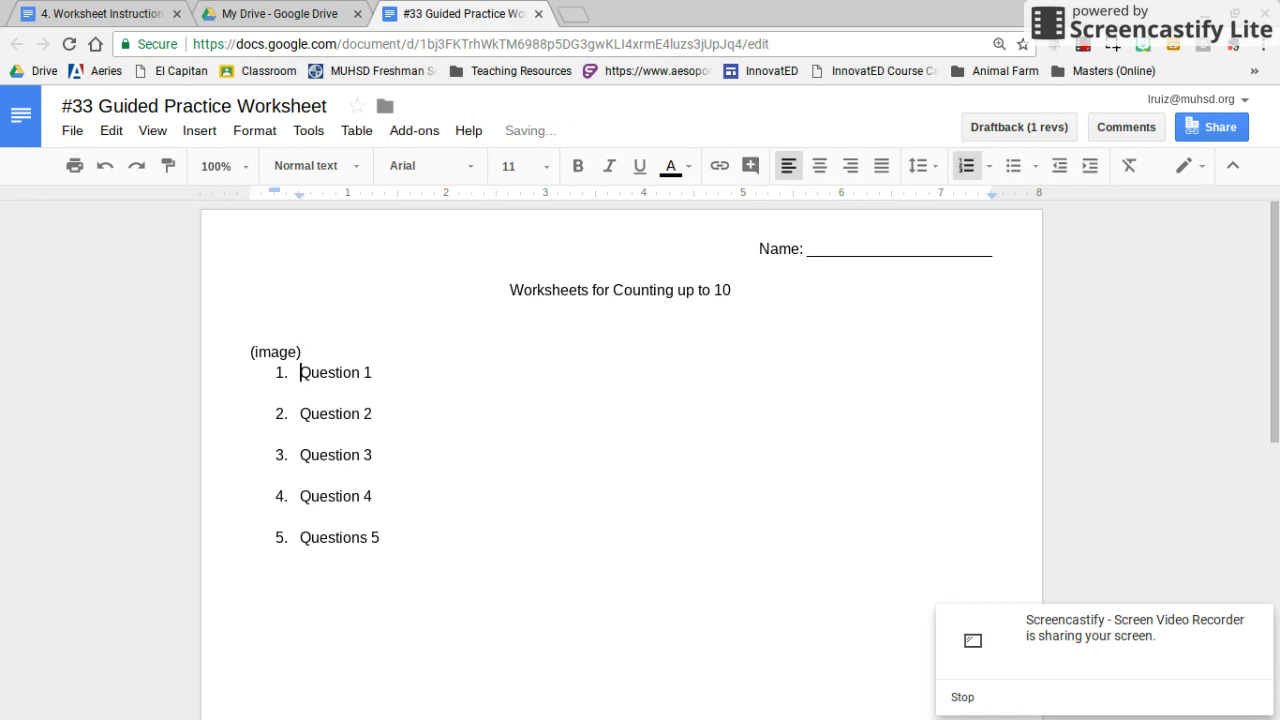
key("Down")
key("Return")
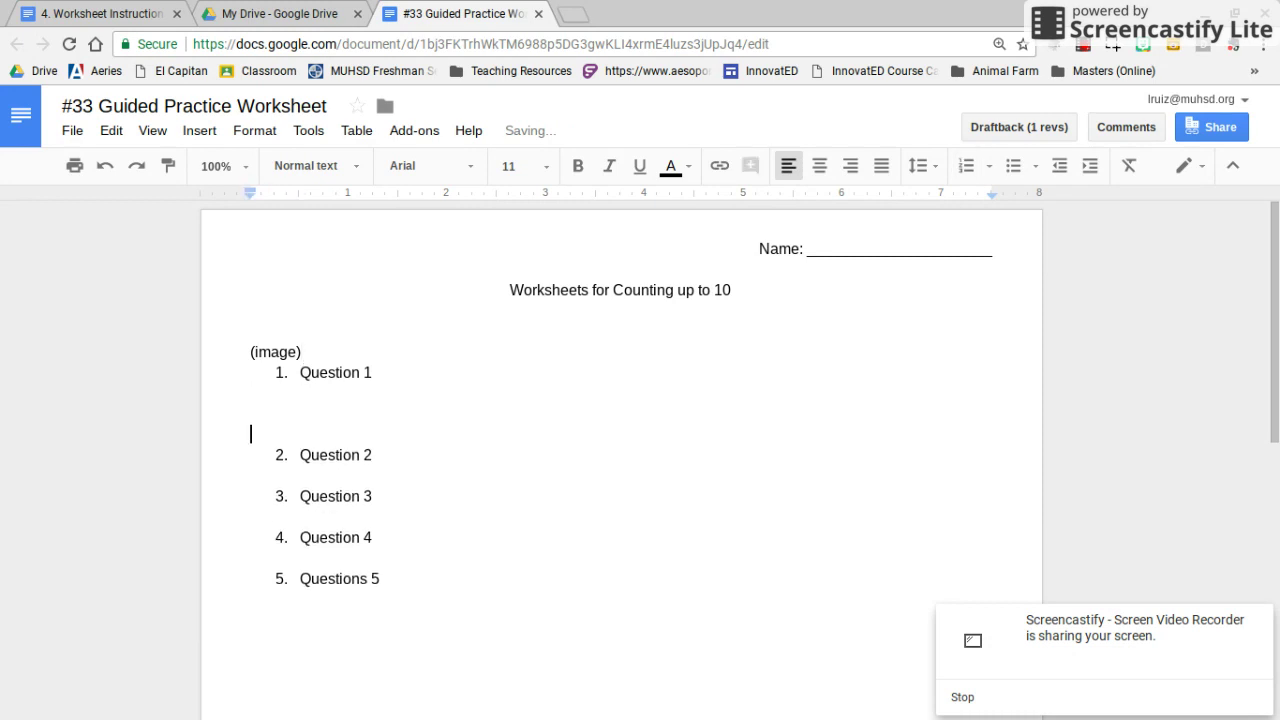
type("In")
key("BackSpace")
key("BackSpace")
type("(image)")
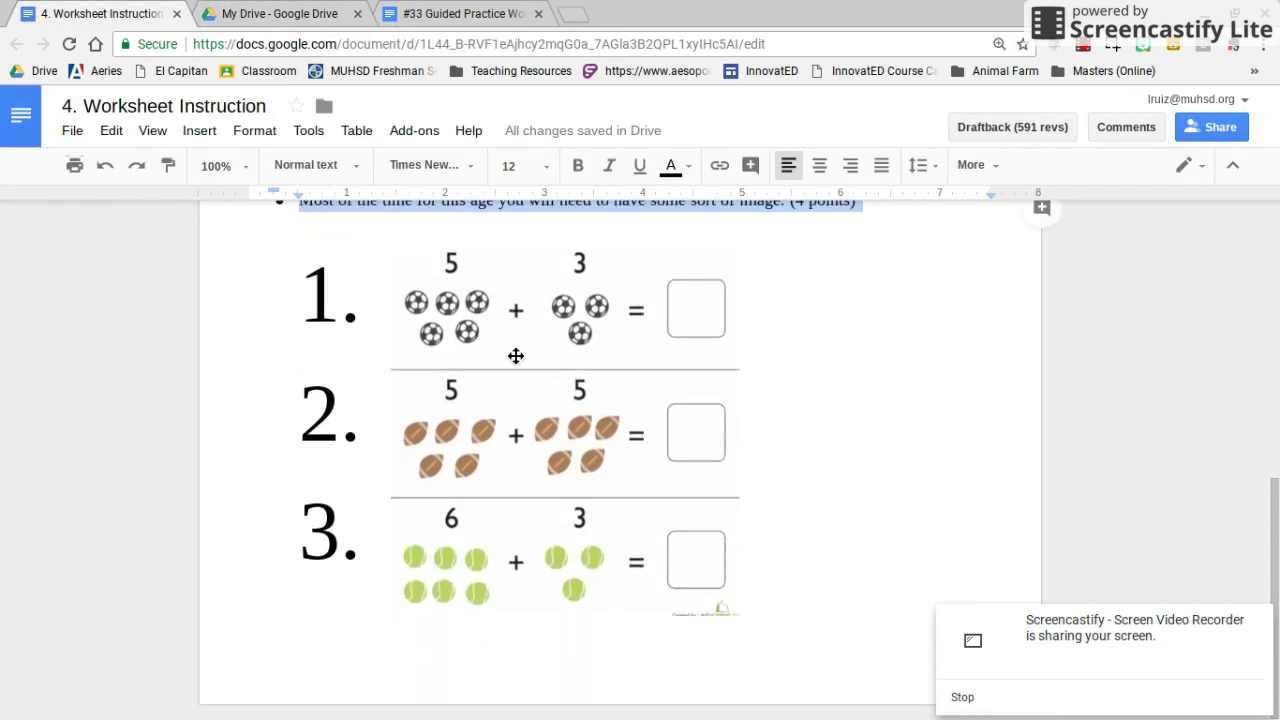
Inspect the sample worksheet image with its 5+3, 5+5 and 6+3 picture-addition problems
left_click(537, 362)
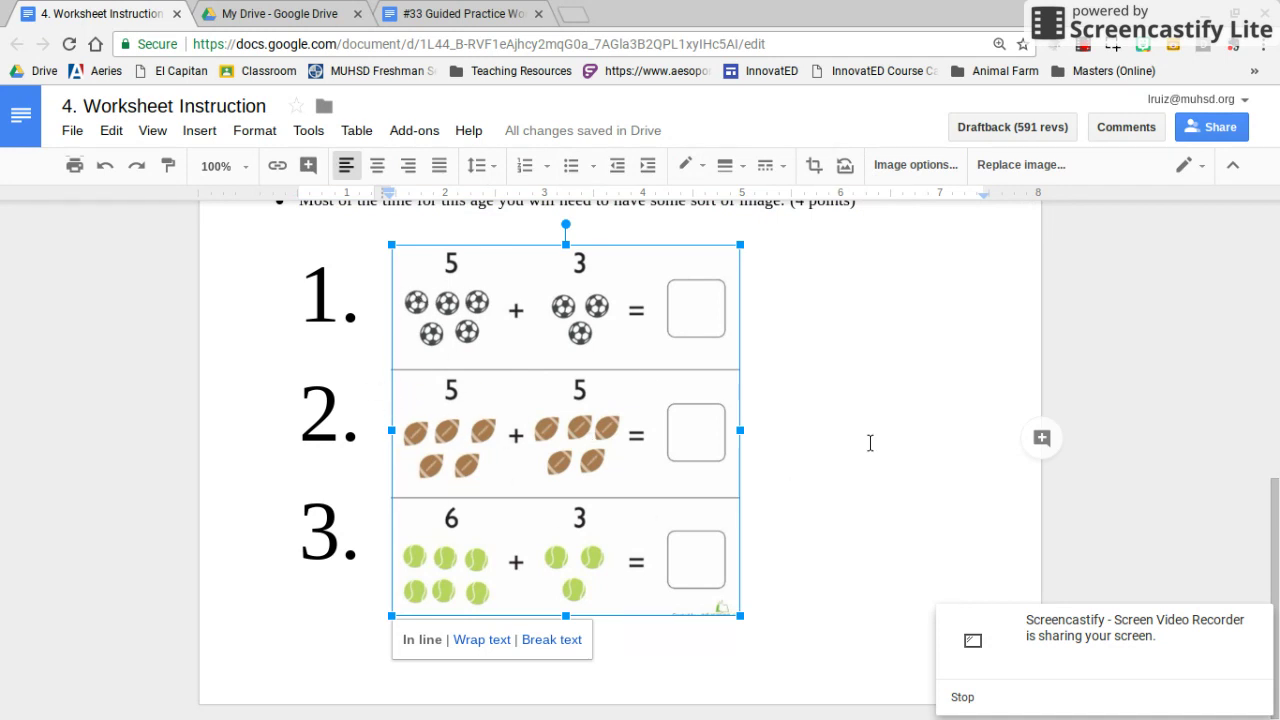
left_click(869, 443)
scroll(494, 318, "up", 1)
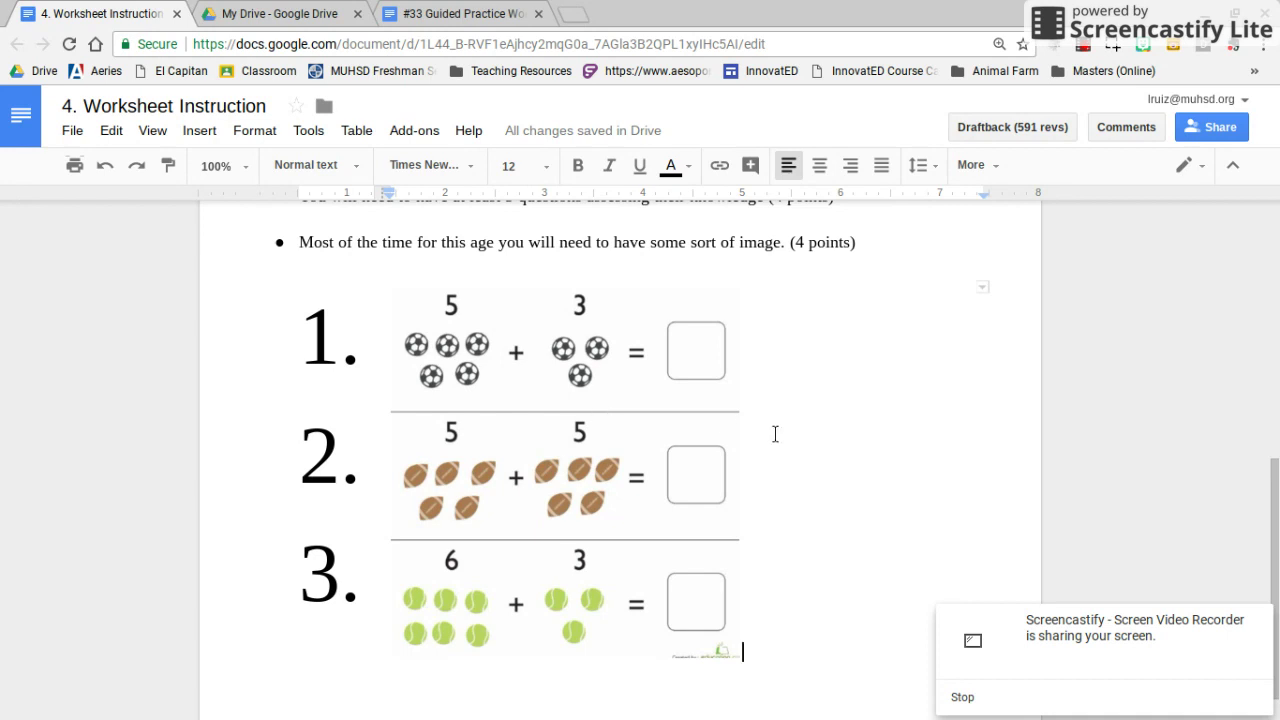
scroll(775, 434, "down", 1)
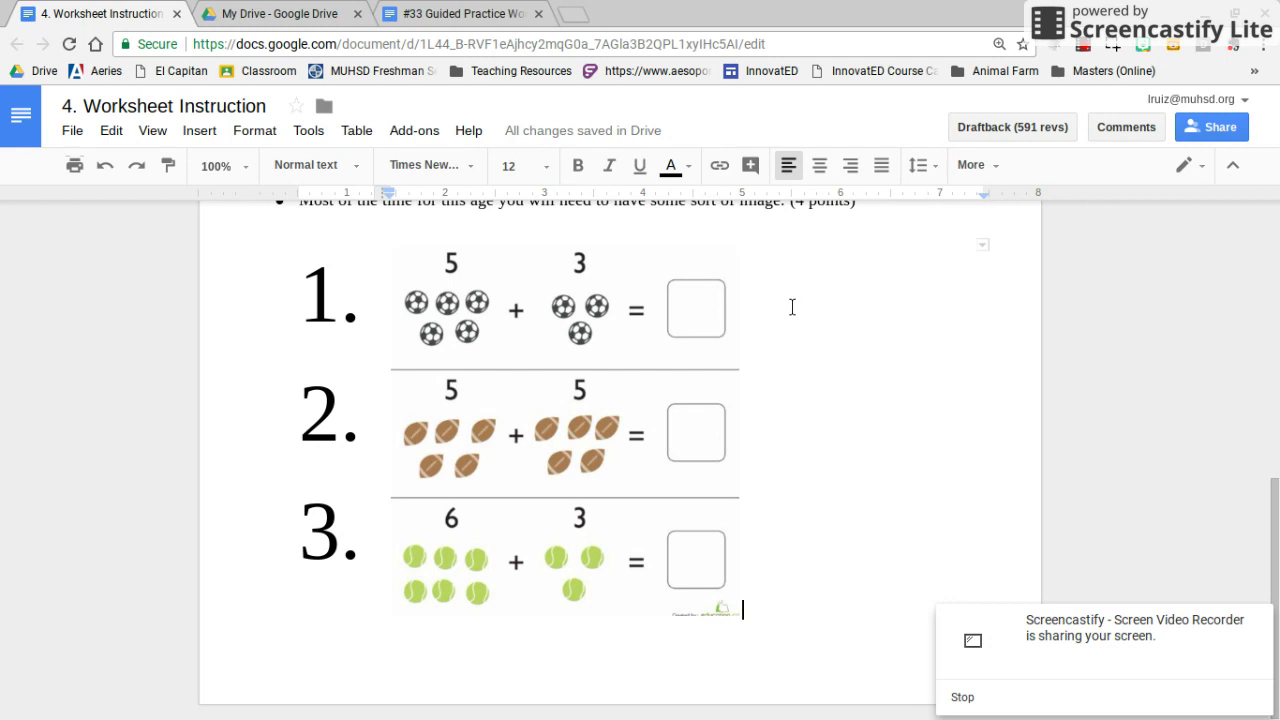
scroll(792, 307, "up", 3)
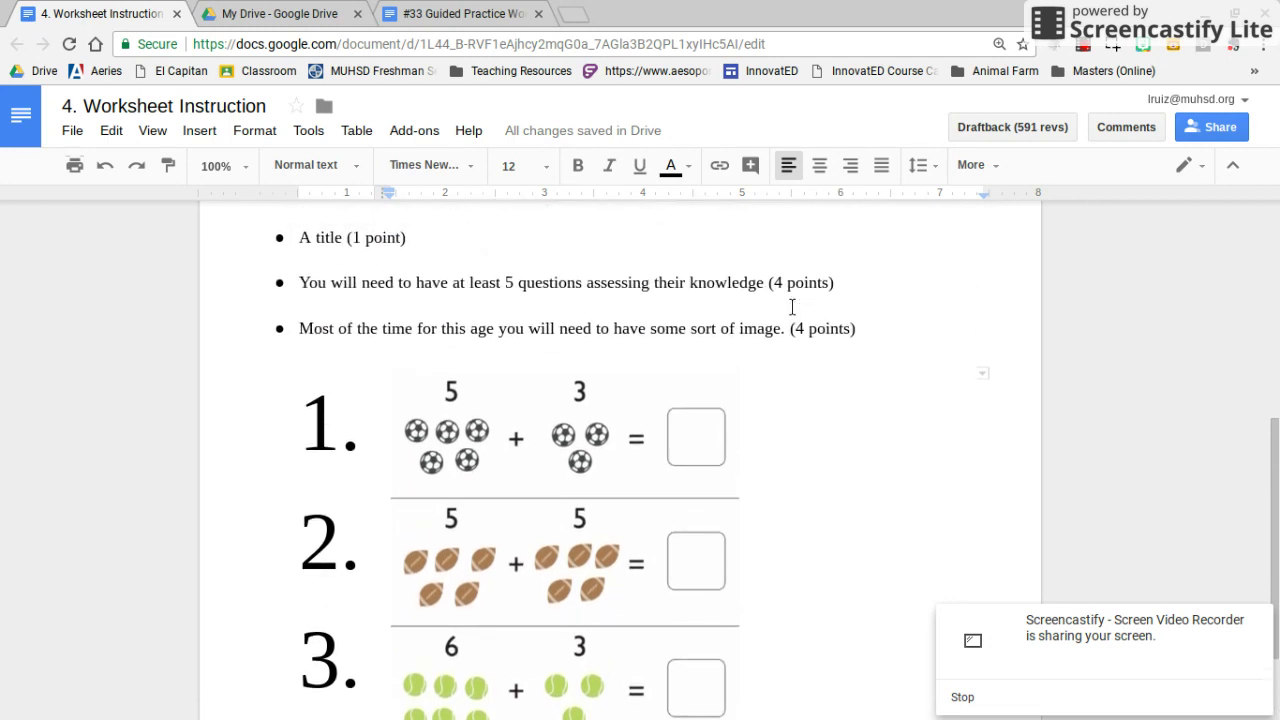